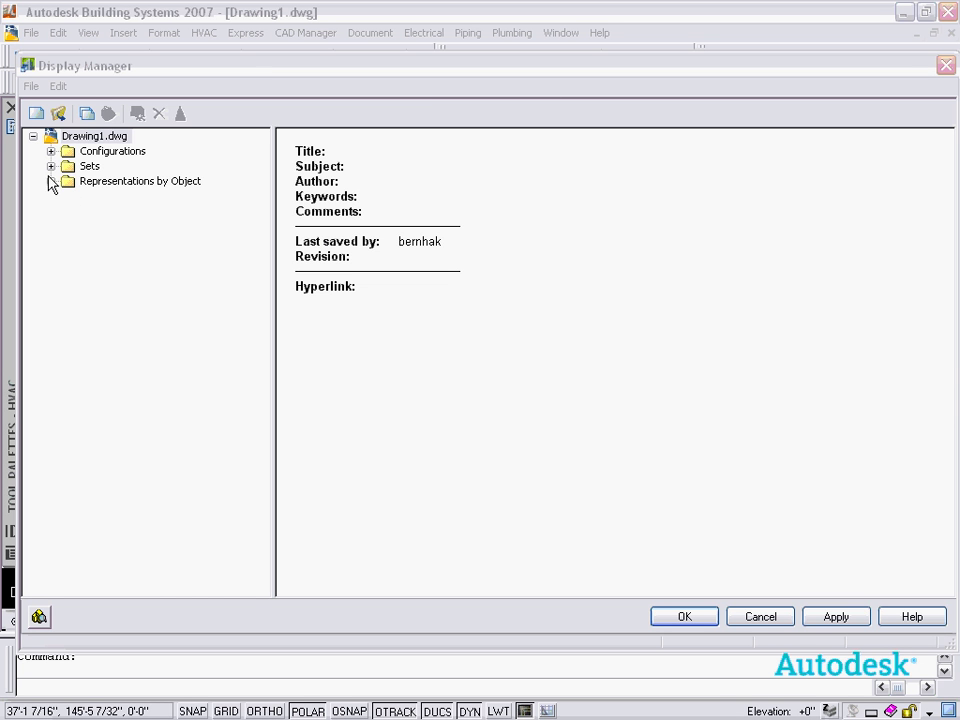
Step: Open the MEP Design - Plan display set and compare its duct representation settings with the duct shown in the drawing
{"action": "left_click", "coordinate": [51, 166]}
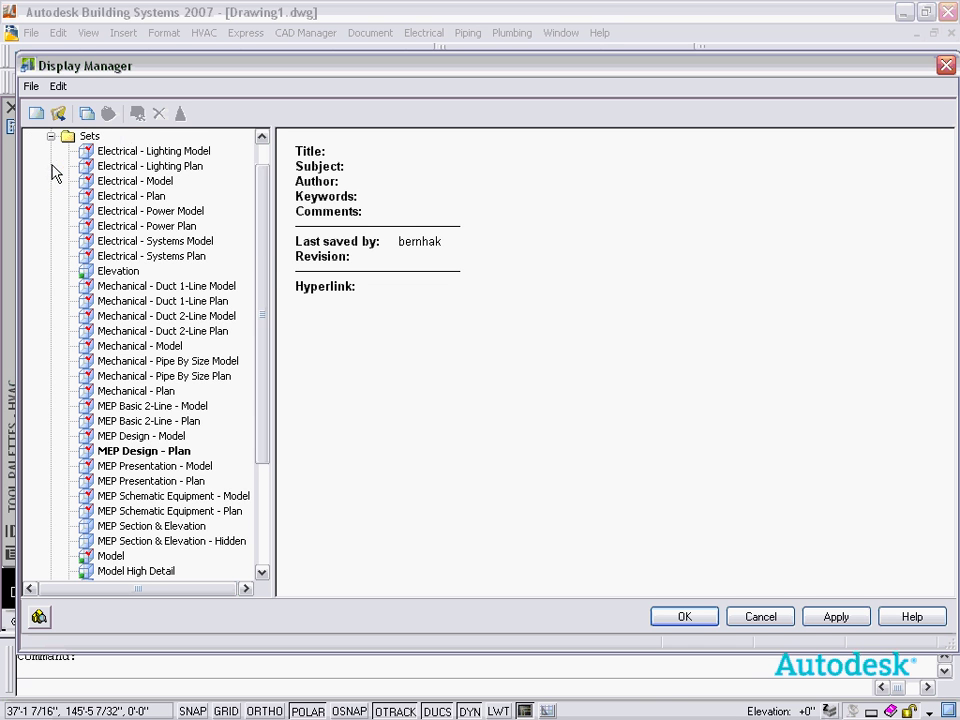
{"action": "scroll", "coordinate": [200, 320], "scroll_direction": "down", "scroll_amount": 1}
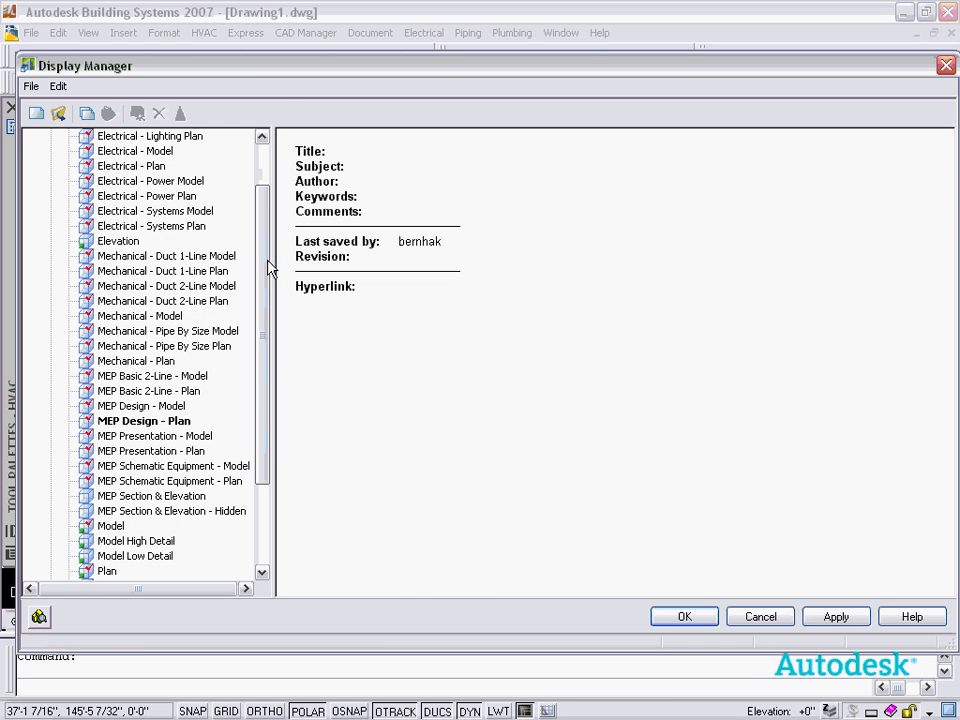
{"action": "left_click", "coordinate": [140, 421]}
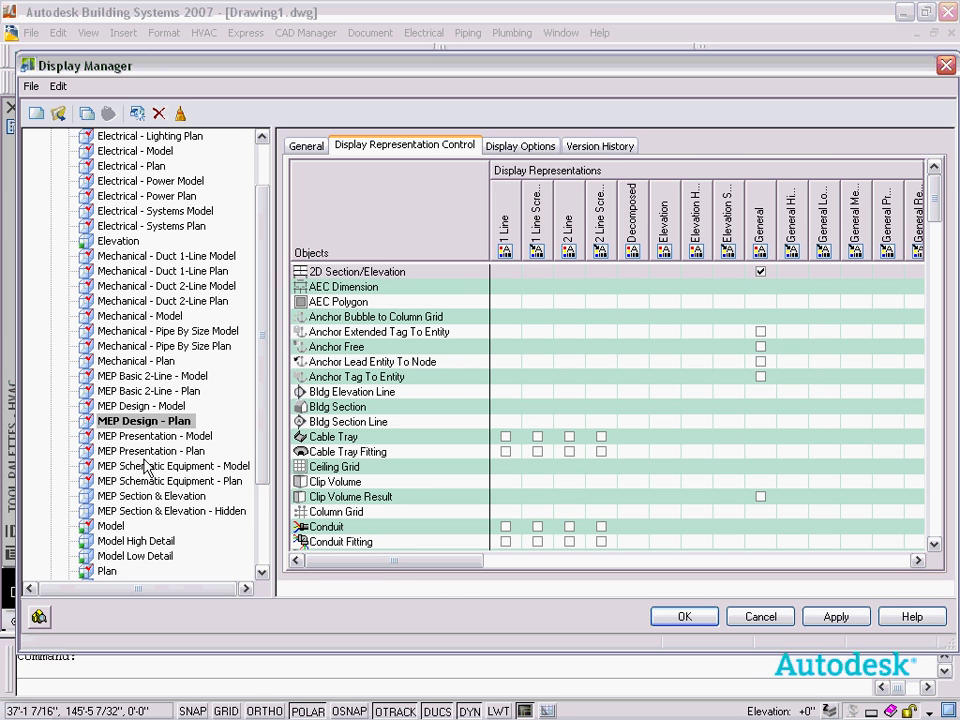
{"action": "left_click_drag", "start_coordinate": [936, 206], "coordinate": [936, 336]}
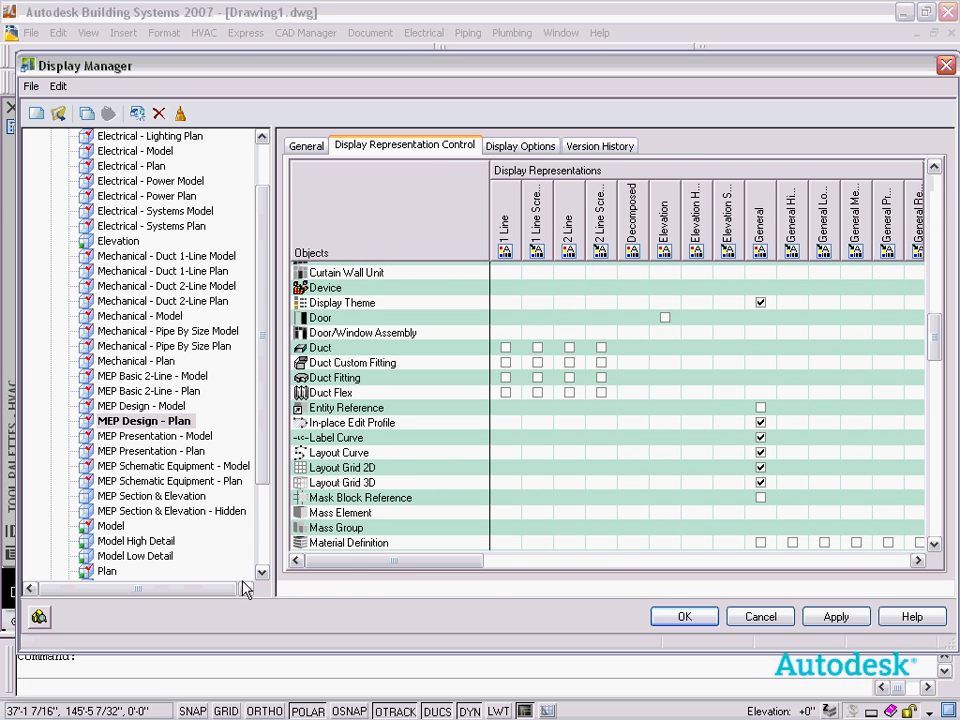
{"action": "left_click_drag", "start_coordinate": [348, 566], "coordinate": [564, 580]}
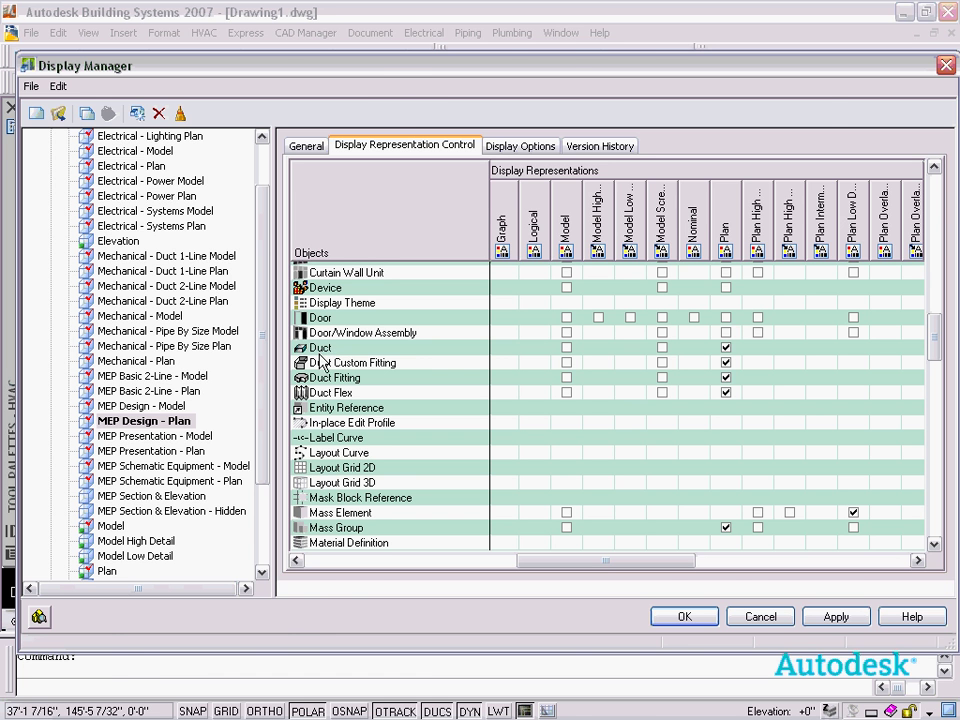
{"action": "mouse_move", "coordinate": [392, 66]}
{"action": "left_mouse_down"}
{"action": "mouse_move", "coordinate": [407, 530]}
{"action": "mouse_move", "coordinate": [381, 307]}
{"action": "left_mouse_up"}
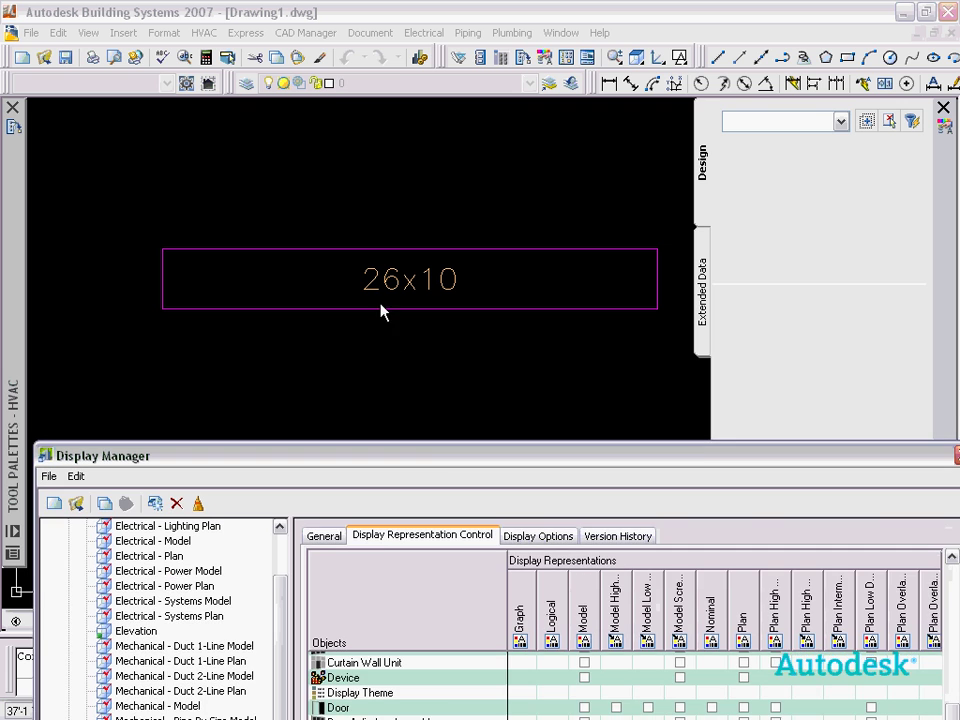
{"action": "left_click_drag", "start_coordinate": [405, 362], "coordinate": [398, 66]}
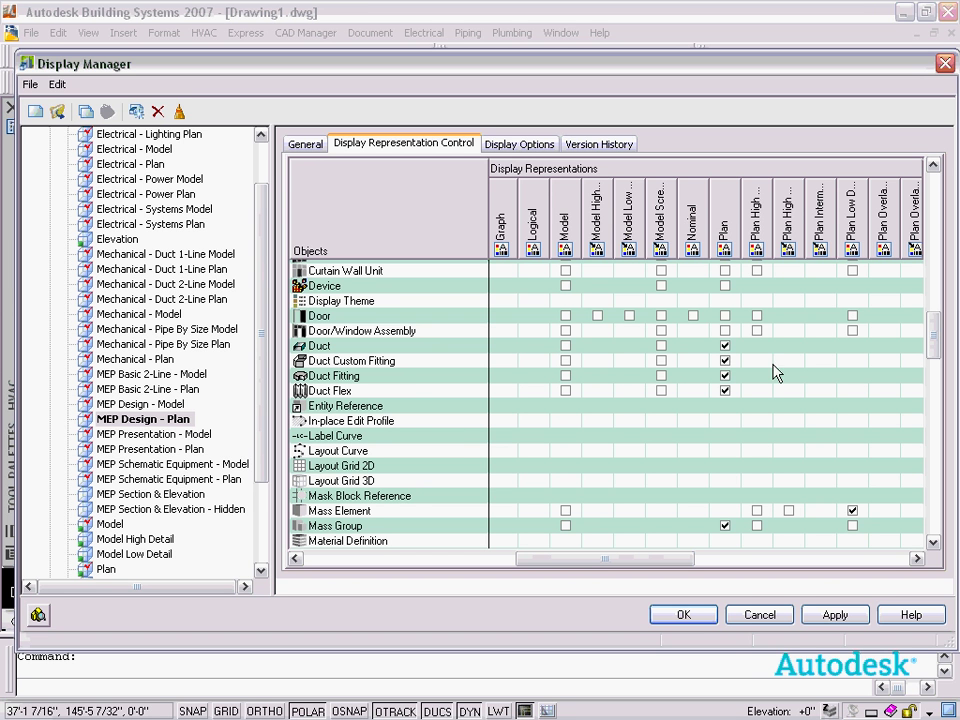
Step: Turn off the Plan representation for Duct, Duct Custom Fitting, Duct Fitting and Duct Flex in the MEP Design - Plan set
{"action": "left_click", "coordinate": [725, 347]}
{"action": "left_click", "coordinate": [725, 361]}
{"action": "left_click", "coordinate": [725, 376]}
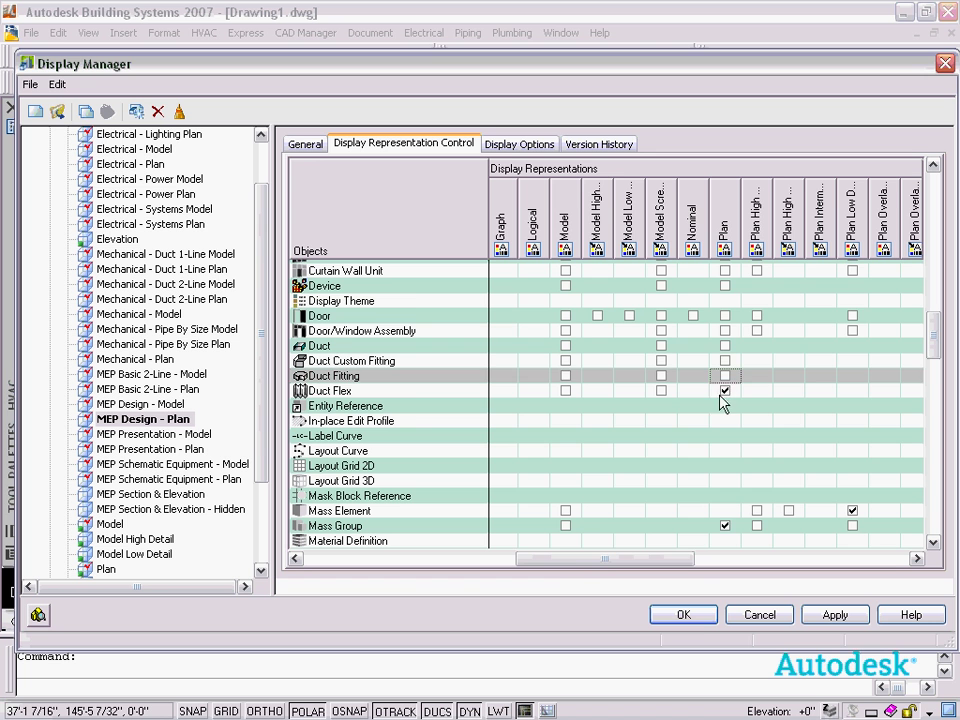
{"action": "left_click", "coordinate": [725, 391]}
Step: Enable the 1 Line representation for Duct Flex, Duct Fitting, Duct Custom Fitting and Duct, and accept the display settings
{"action": "left_click_drag", "start_coordinate": [574, 563], "coordinate": [363, 563]}
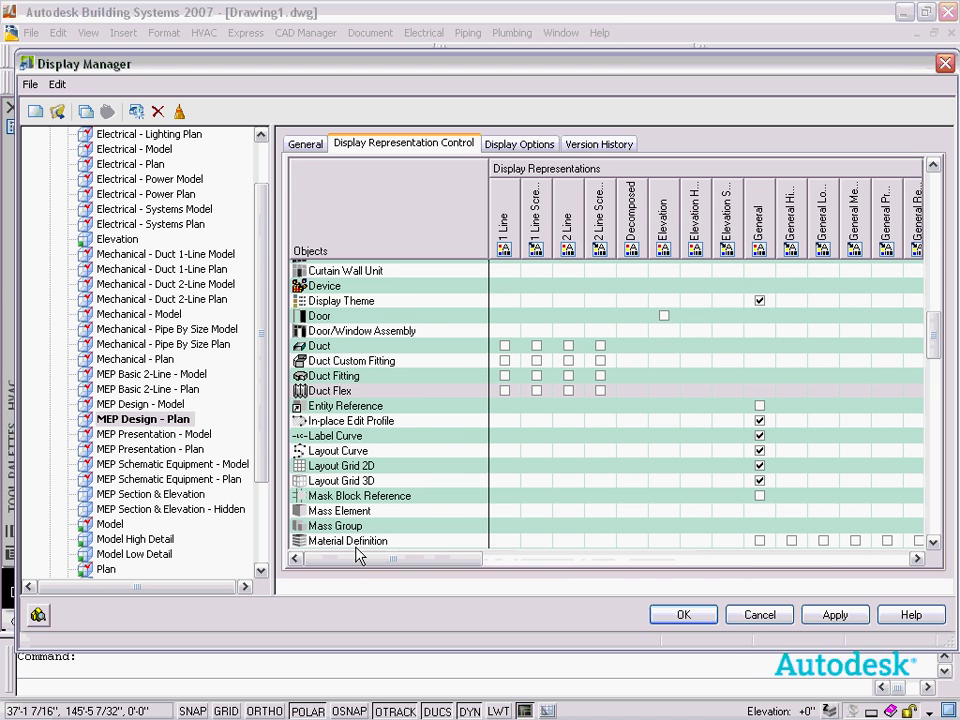
{"action": "left_click", "coordinate": [505, 376]}
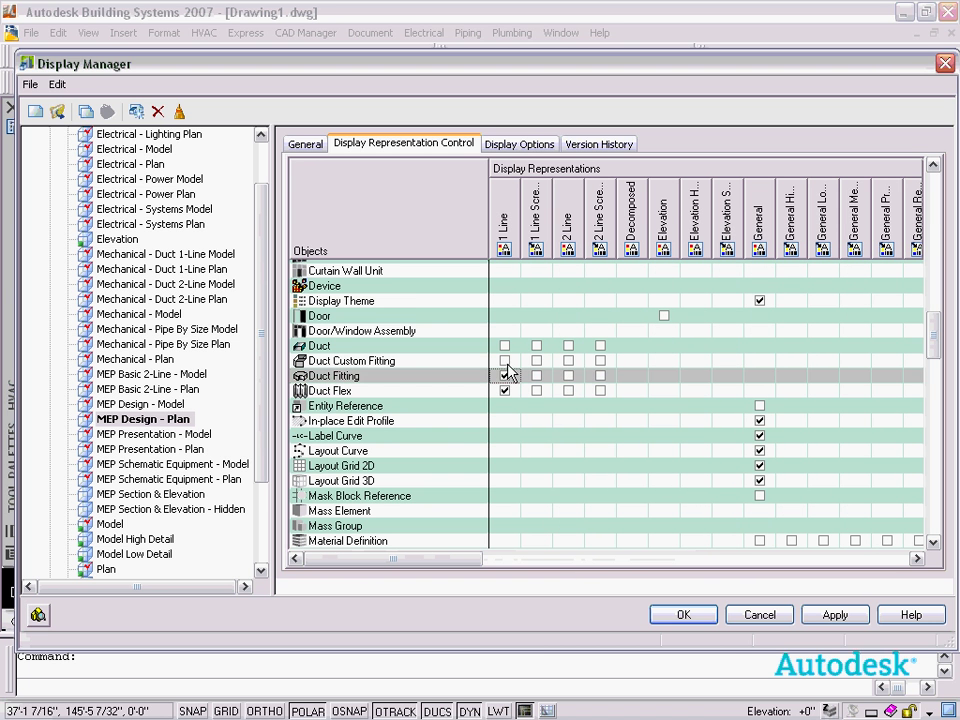
{"action": "left_click", "coordinate": [505, 361]}
{"action": "left_click", "coordinate": [505, 346]}
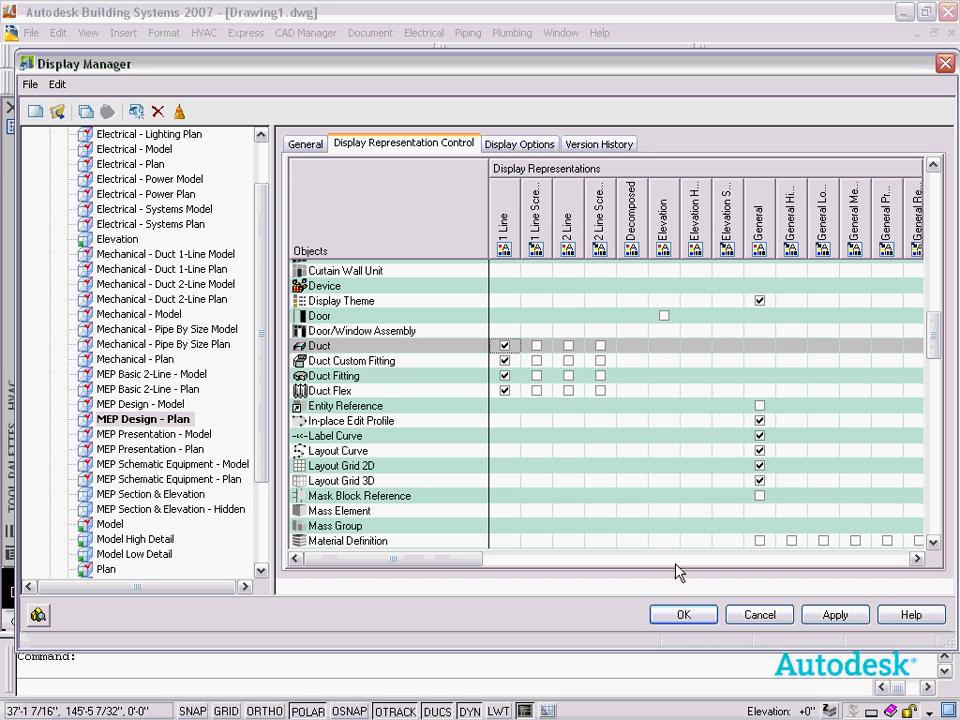
{"action": "left_click", "coordinate": [684, 615]}
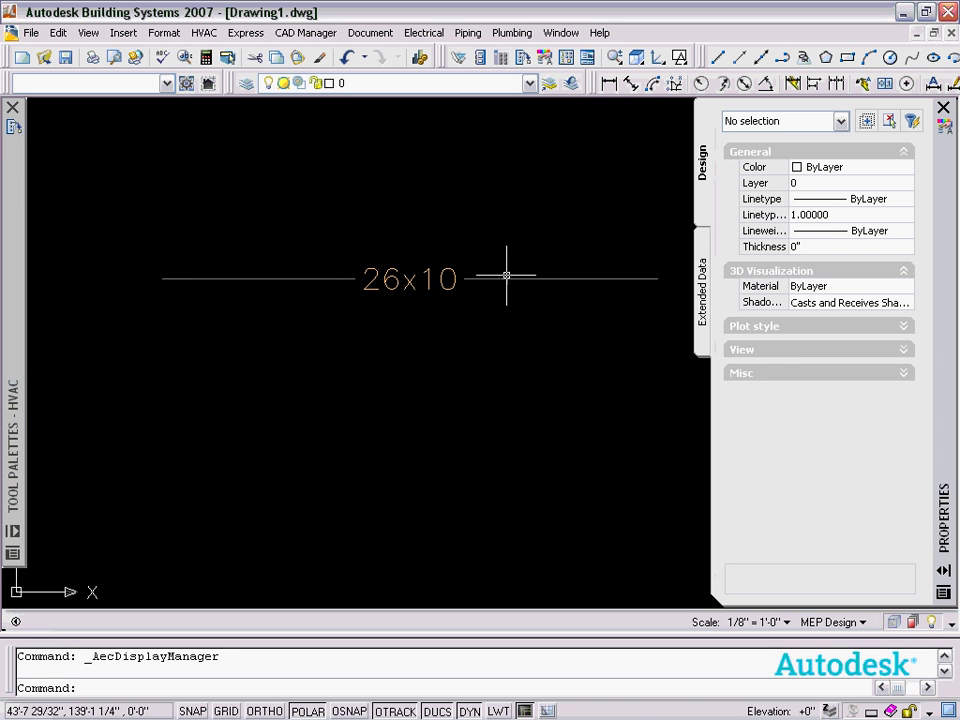
Step: Examine the single-line 26x10 duct and its properties, and clear the selection
{"action": "mouse_move", "coordinate": [508, 272]}
{"action": "middle_mouse_down"}
{"action": "mouse_move", "coordinate": [476, 371]}
{"action": "mouse_move", "coordinate": [496, 386]}
{"action": "mouse_move", "coordinate": [454, 374]}
{"action": "middle_mouse_up"}
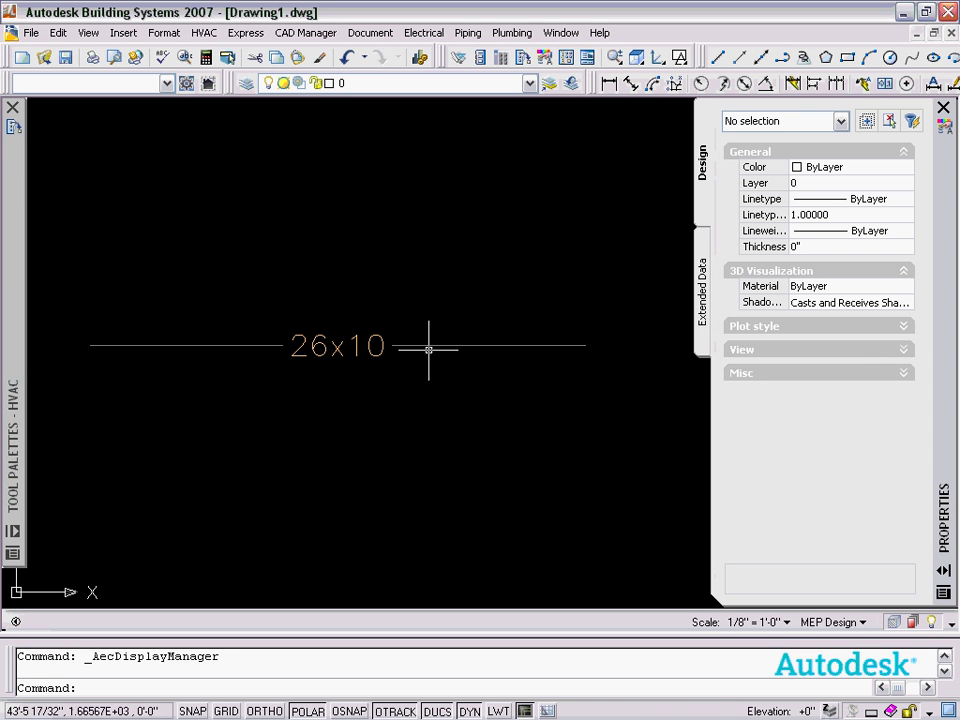
{"action": "scroll", "coordinate": [454, 381], "scroll_direction": "up", "scroll_amount": 1}
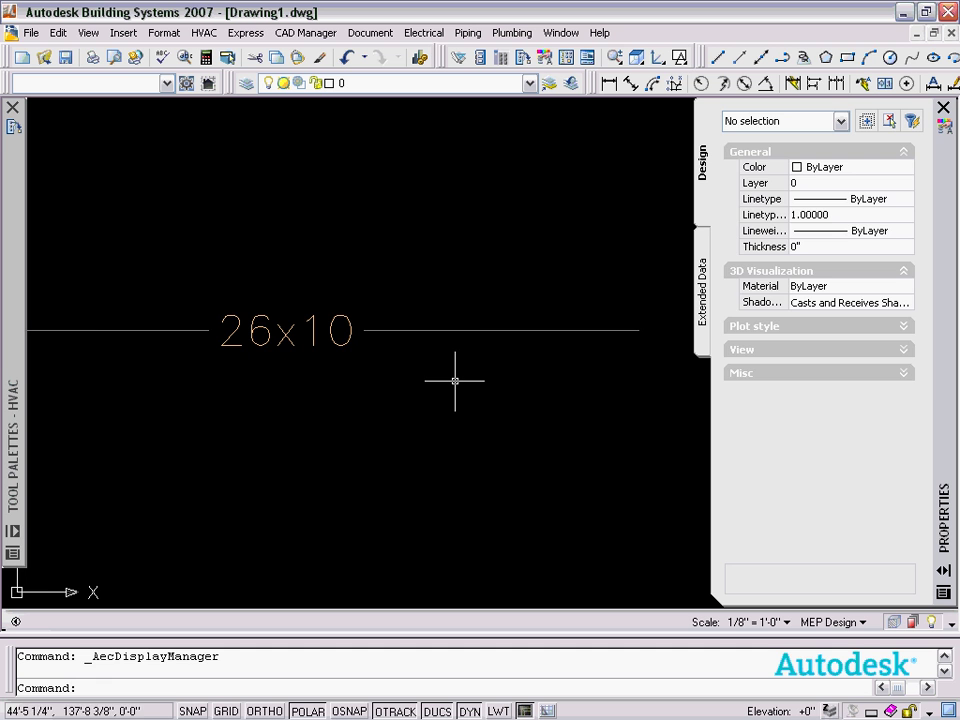
{"action": "left_click", "coordinate": [452, 329]}
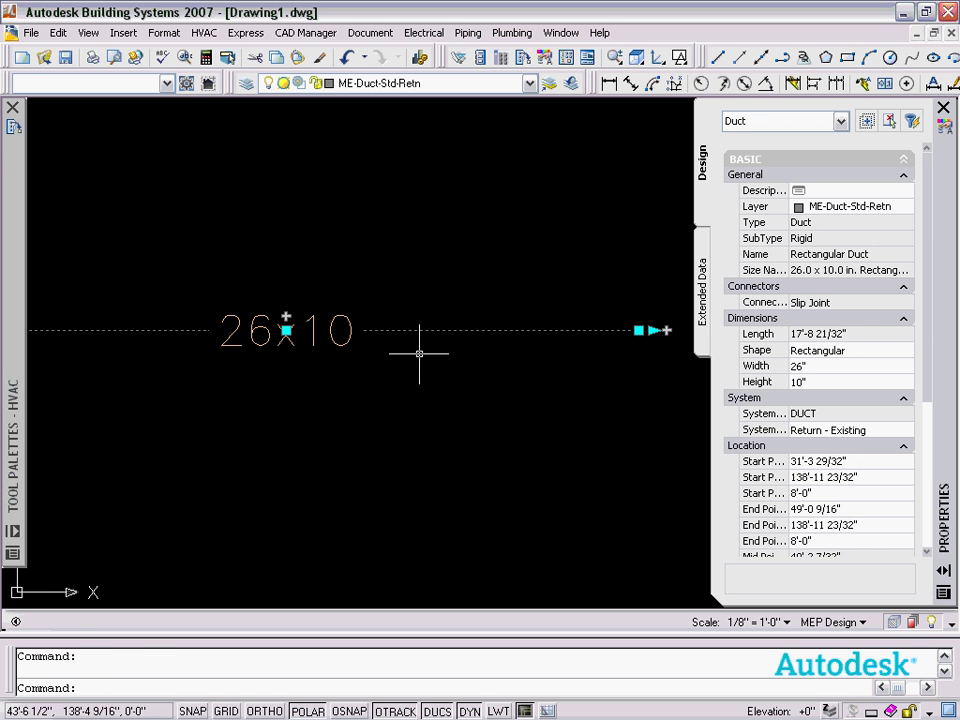
{"action": "key", "text": "Escape"}
{"action": "scroll", "coordinate": [415, 365], "scroll_direction": "down", "scroll_amount": 2}
{"action": "middle_click_drag", "start_coordinate": [413, 368], "coordinate": [412, 345]}
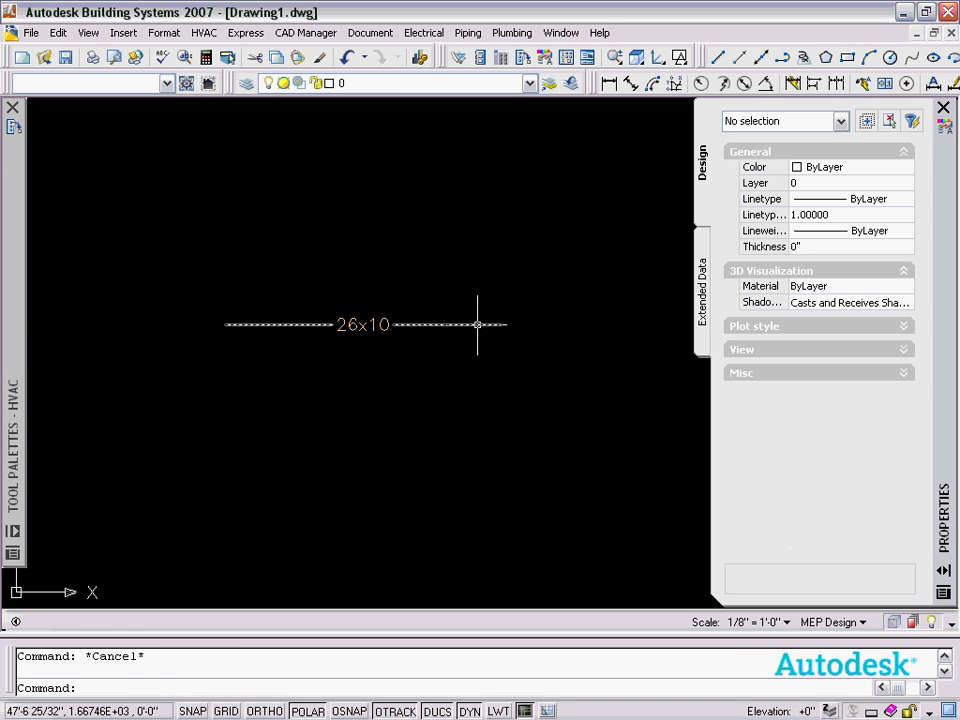
Step: Extend the 26x10 duct from its right end with four connected segments running down, right, up and back left
{"action": "left_click", "coordinate": [476, 323]}
{"action": "left_click", "coordinate": [363, 312]}
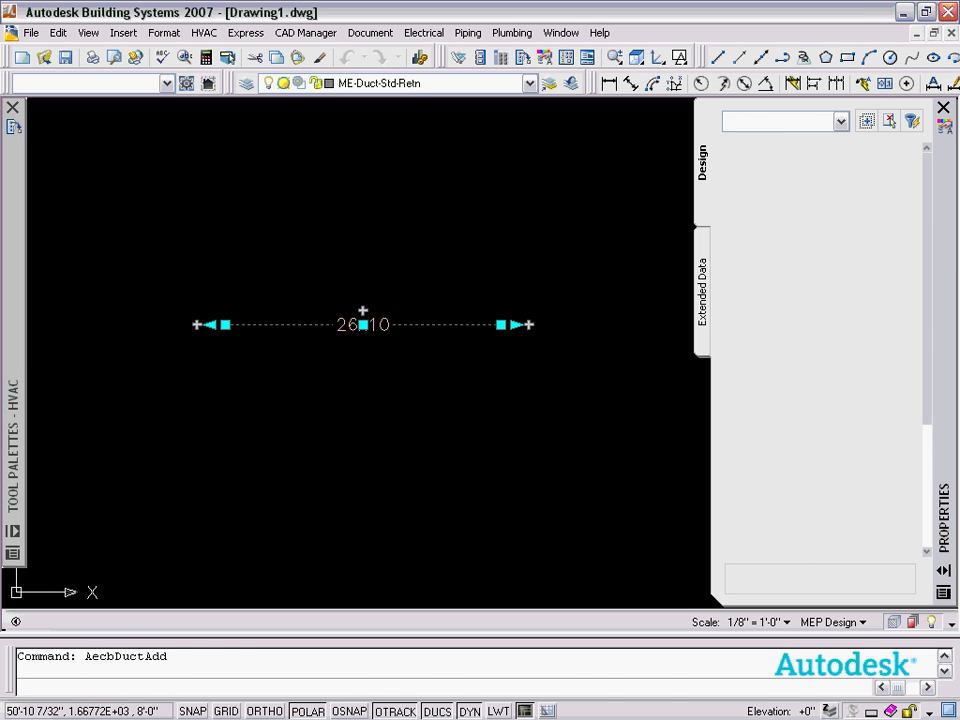
{"action": "left_click", "coordinate": [499, 451]}
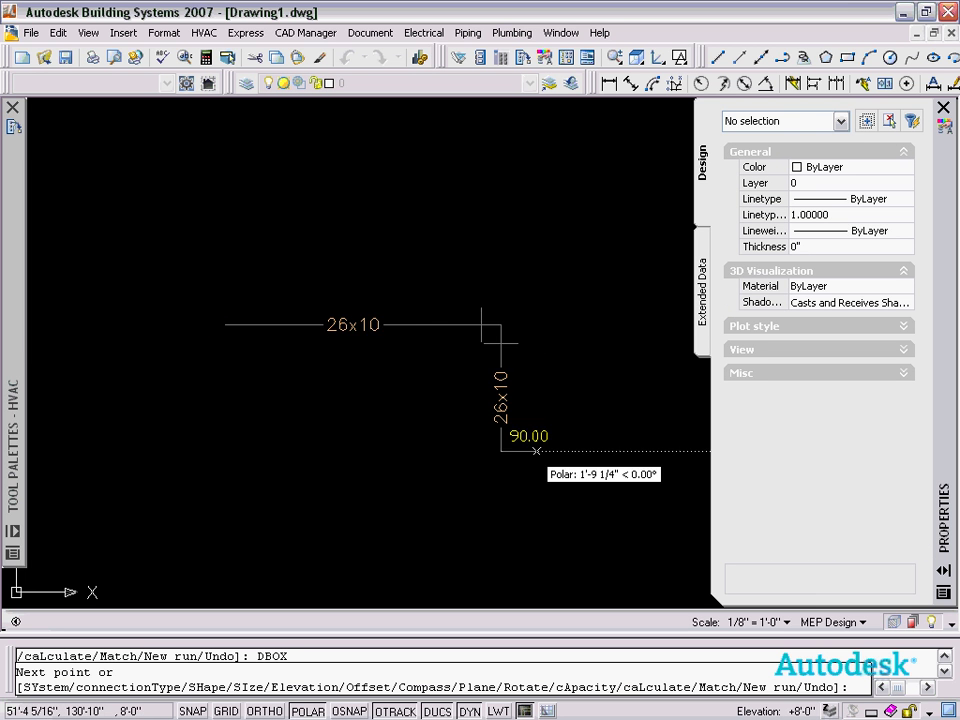
{"action": "middle_click_drag", "start_coordinate": [537, 451], "coordinate": [437, 431]}
{"action": "left_click", "coordinate": [594, 432]}
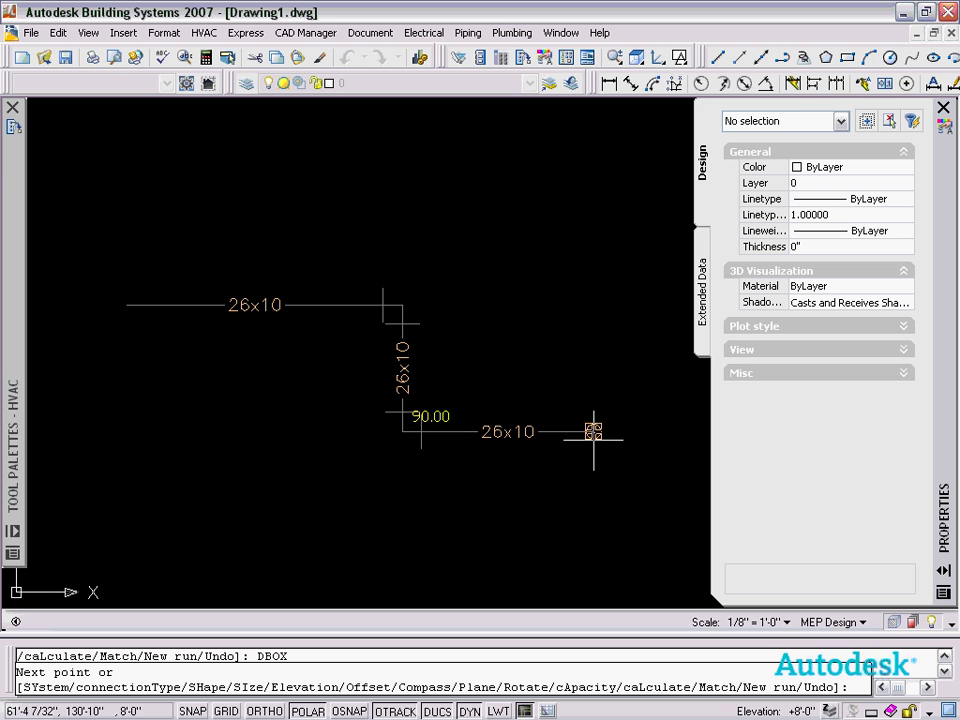
{"action": "left_click", "coordinate": [593, 152]}
{"action": "left_click", "coordinate": [271, 156]}
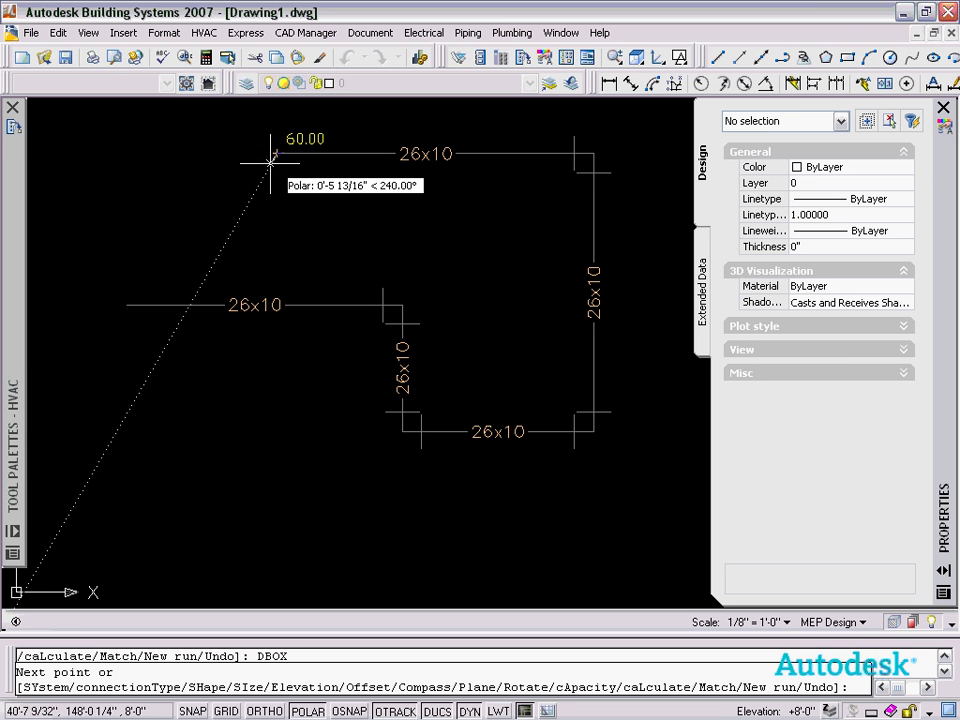
{"action": "key", "text": "Return"}
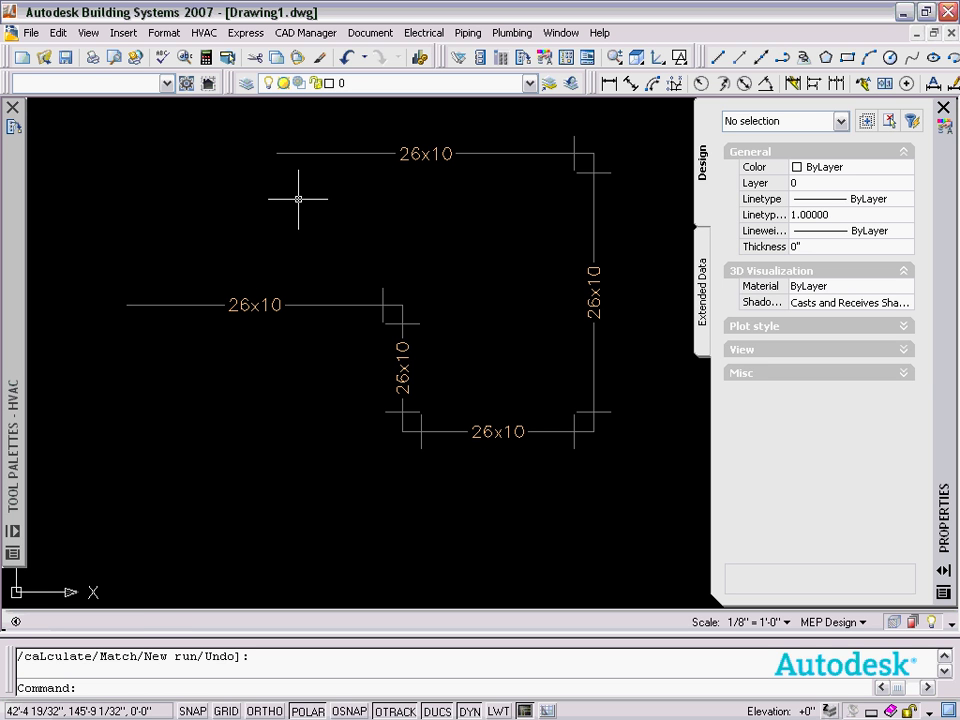
Step: In the MEP Design - Plan display set, turn off the 1 Line representation for Duct, Duct Custom Fitting, Duct Fitting and Duct Flex
{"action": "left_click", "coordinate": [164, 32]}
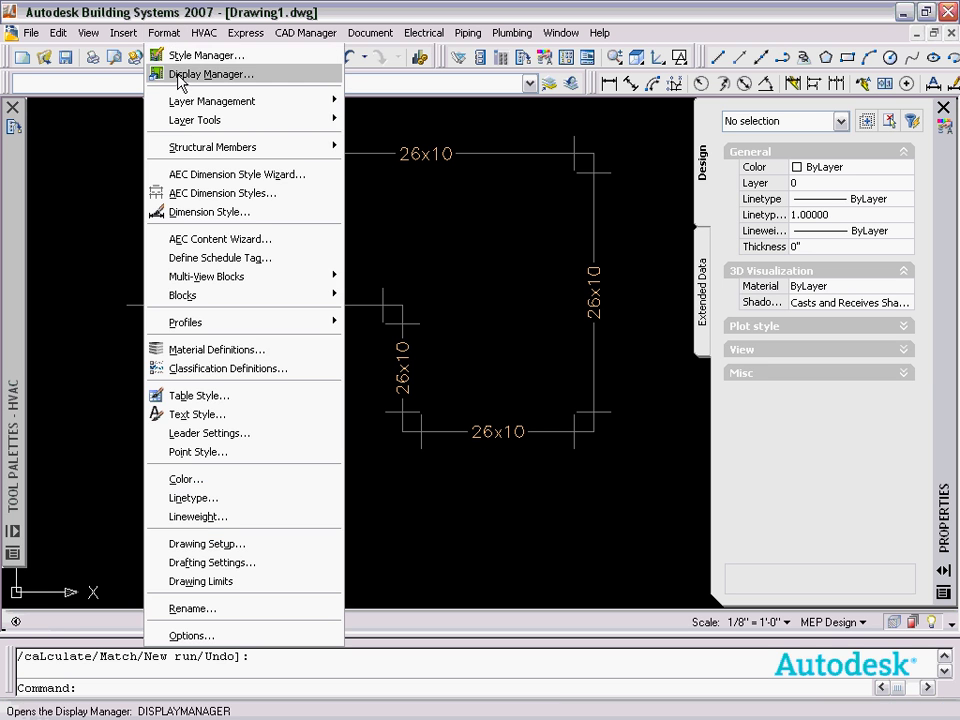
{"action": "left_click", "coordinate": [179, 77]}
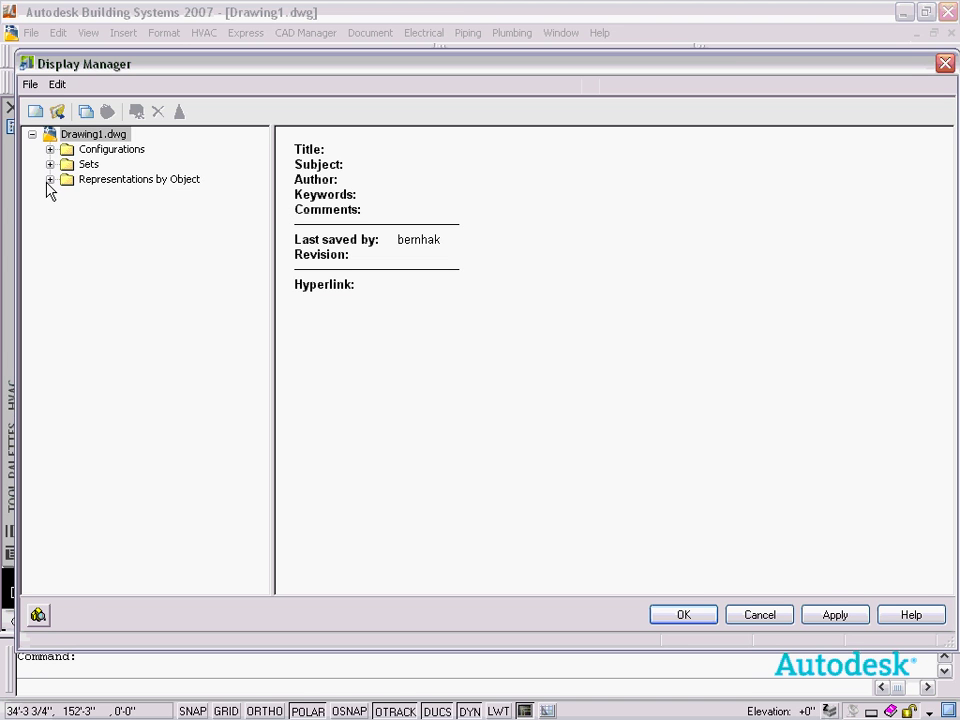
{"action": "left_click", "coordinate": [49, 180]}
{"action": "left_click", "coordinate": [47, 136]}
{"action": "left_click", "coordinate": [49, 164]}
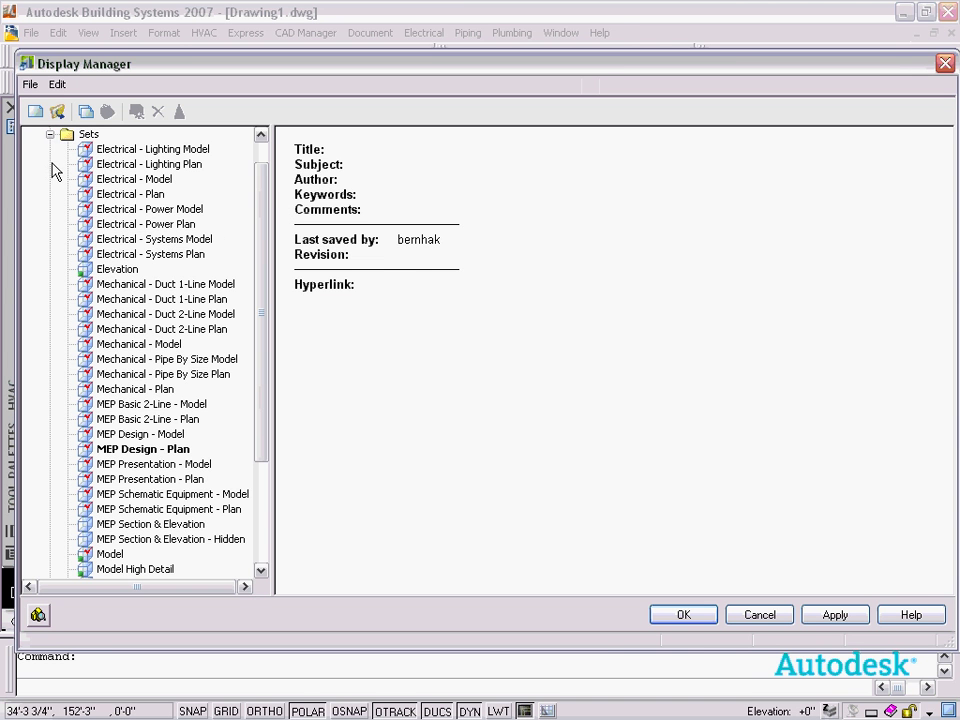
{"action": "mouse_move", "coordinate": [266, 192]}
{"action": "left_mouse_down"}
{"action": "mouse_move", "coordinate": [268, 314]}
{"action": "mouse_move", "coordinate": [271, 182]}
{"action": "left_mouse_up"}
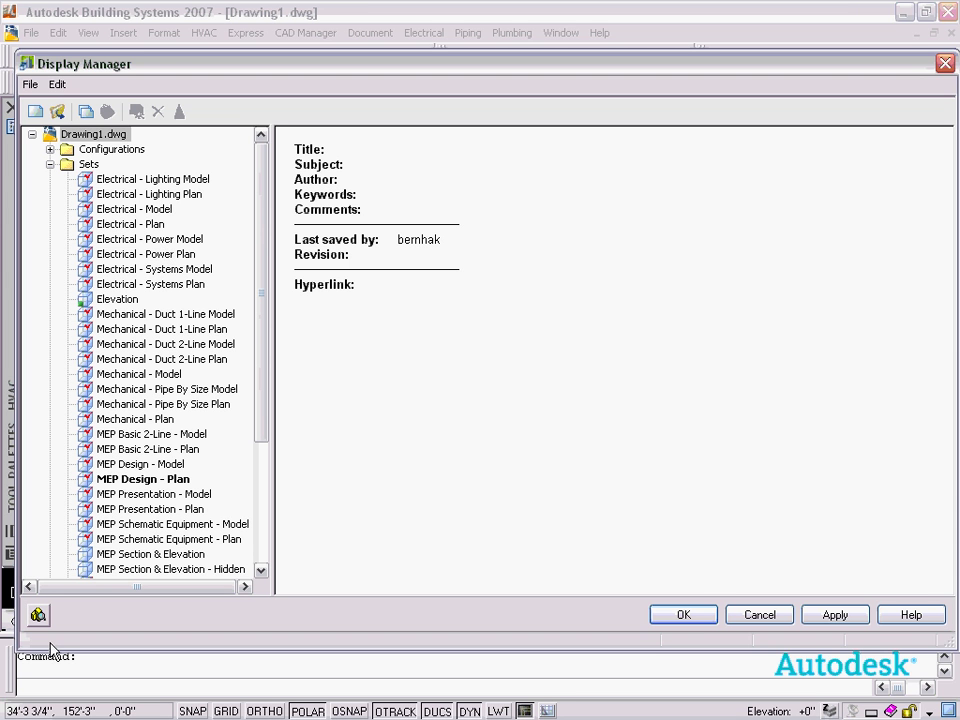
{"action": "left_click", "coordinate": [140, 479]}
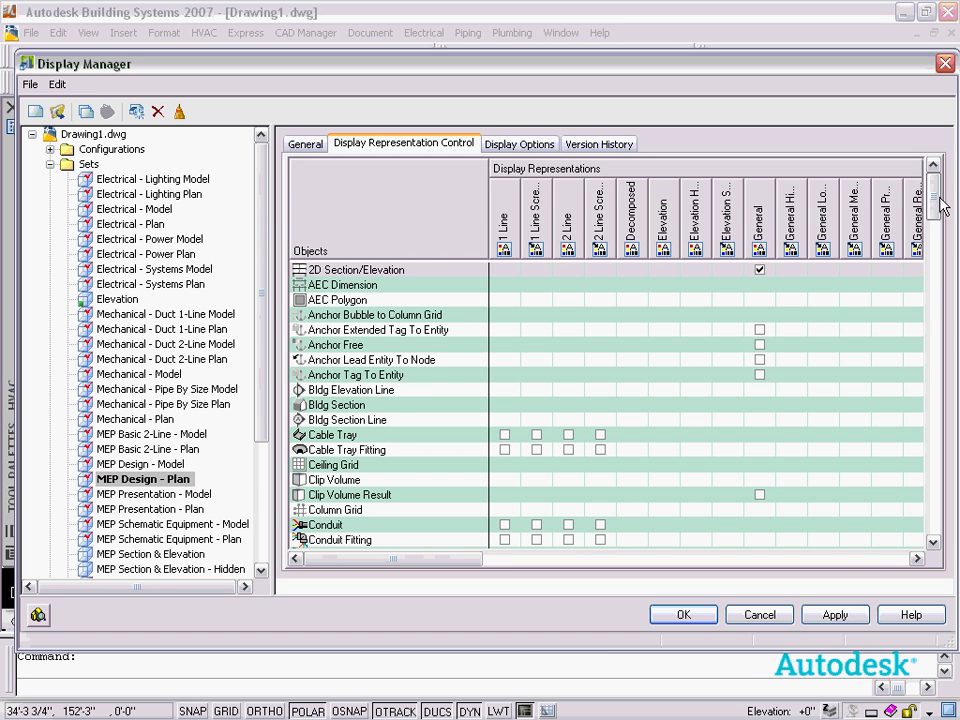
{"action": "left_click_drag", "start_coordinate": [943, 208], "coordinate": [945, 352]}
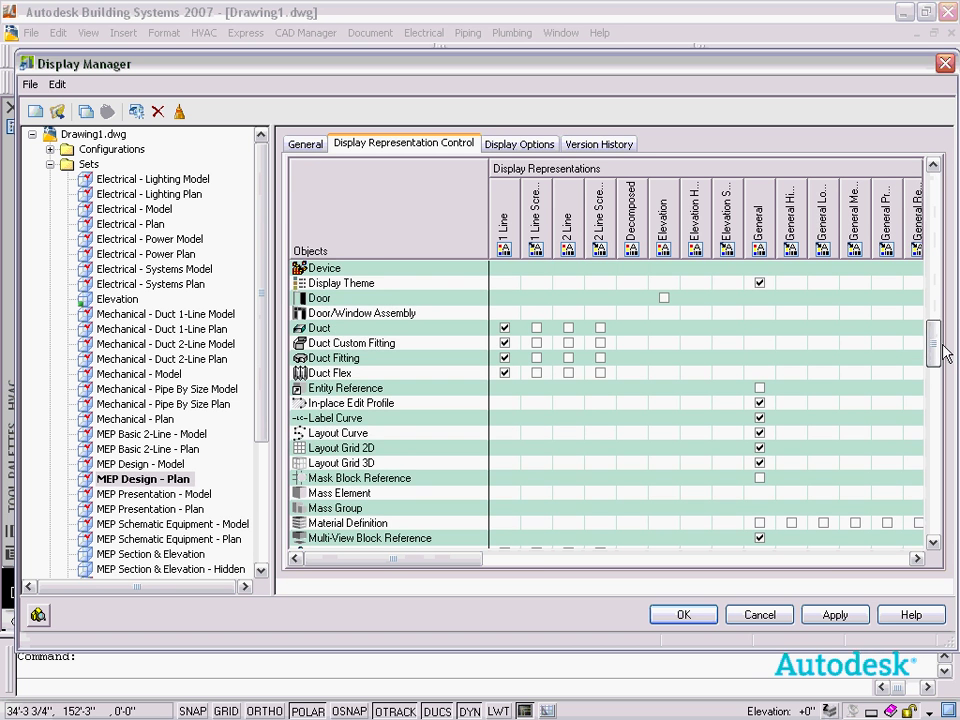
{"action": "left_click", "coordinate": [504, 328]}
{"action": "left_click", "coordinate": [504, 343]}
{"action": "left_click", "coordinate": [504, 358]}
{"action": "left_click", "coordinate": [504, 373]}
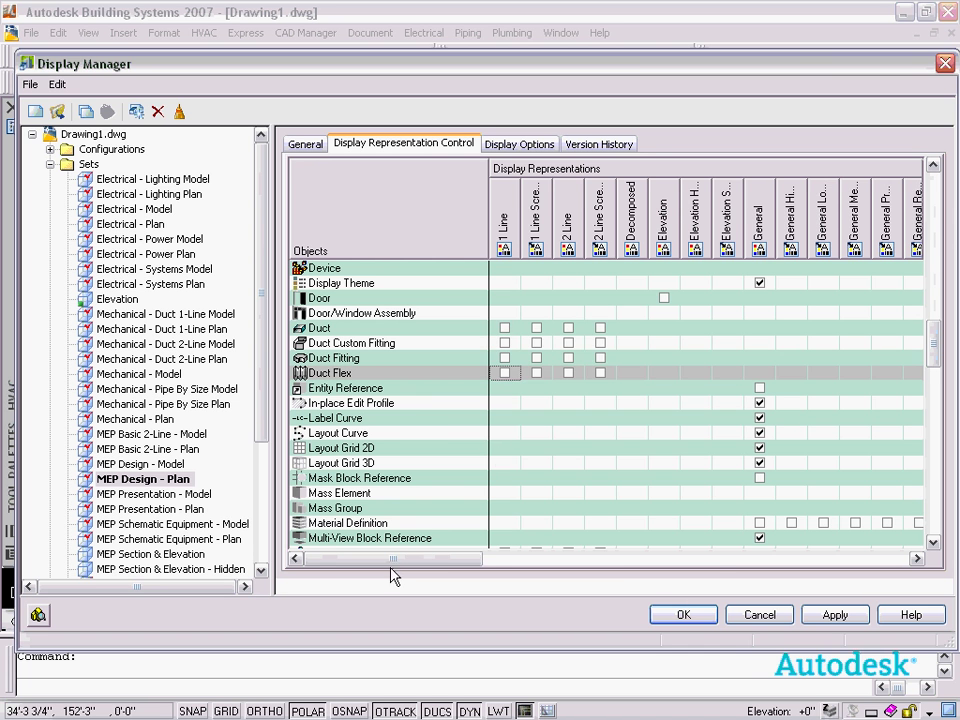
Step: Turn on the Plan representation for Duct Flex, Duct Fitting, Duct Custom Fitting and Duct, and accept the display settings
{"action": "left_click_drag", "start_coordinate": [392, 561], "coordinate": [632, 574]}
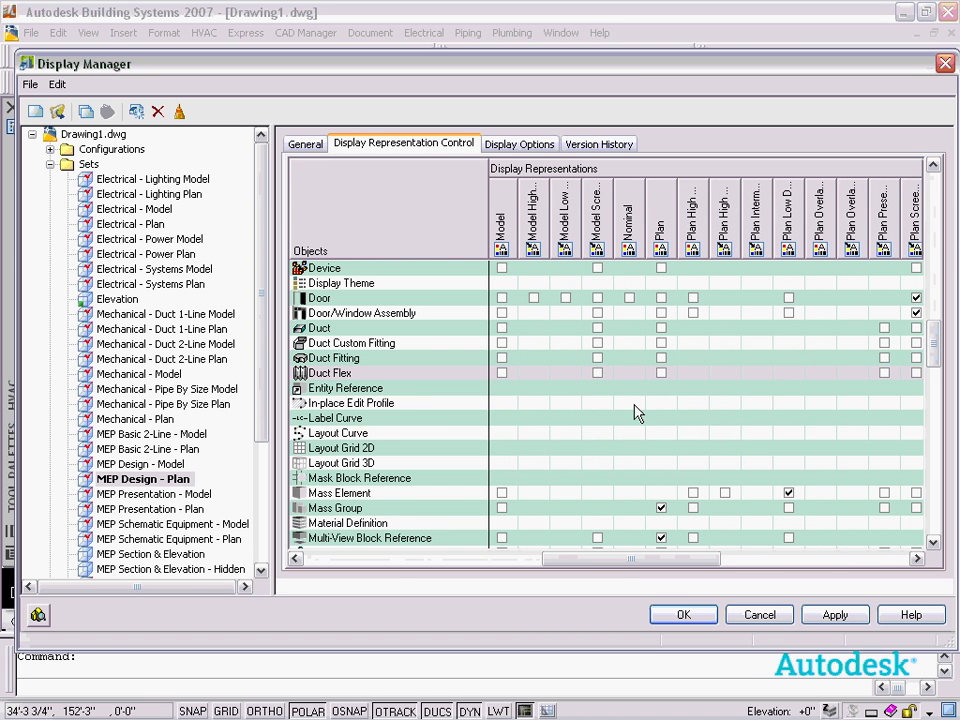
{"action": "left_click", "coordinate": [661, 373]}
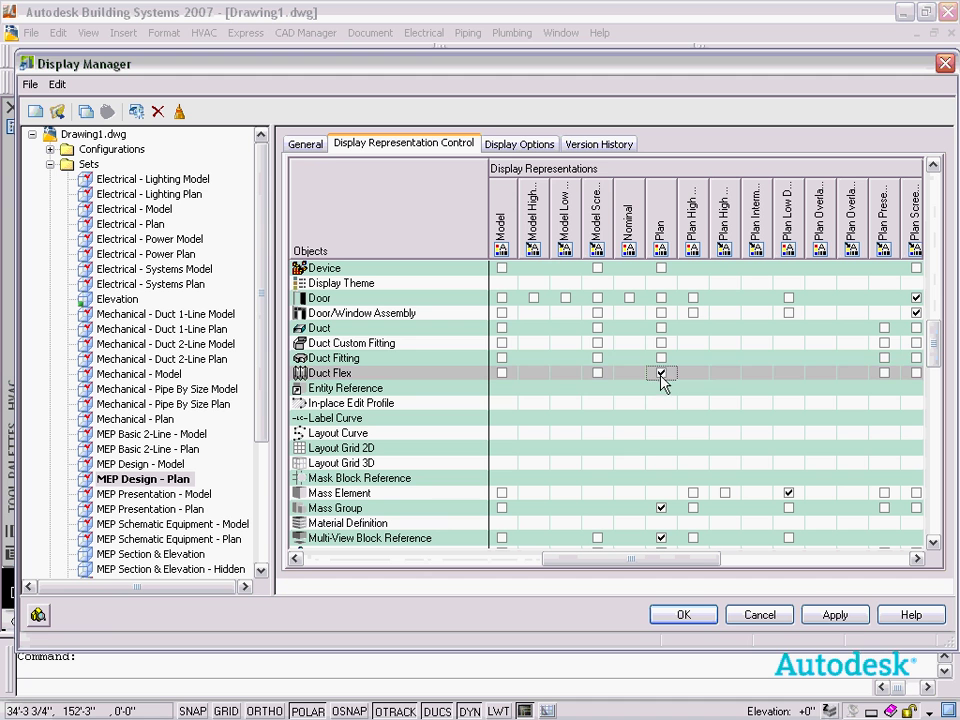
{"action": "left_click", "coordinate": [661, 358]}
{"action": "left_click", "coordinate": [661, 343]}
{"action": "left_click", "coordinate": [661, 328]}
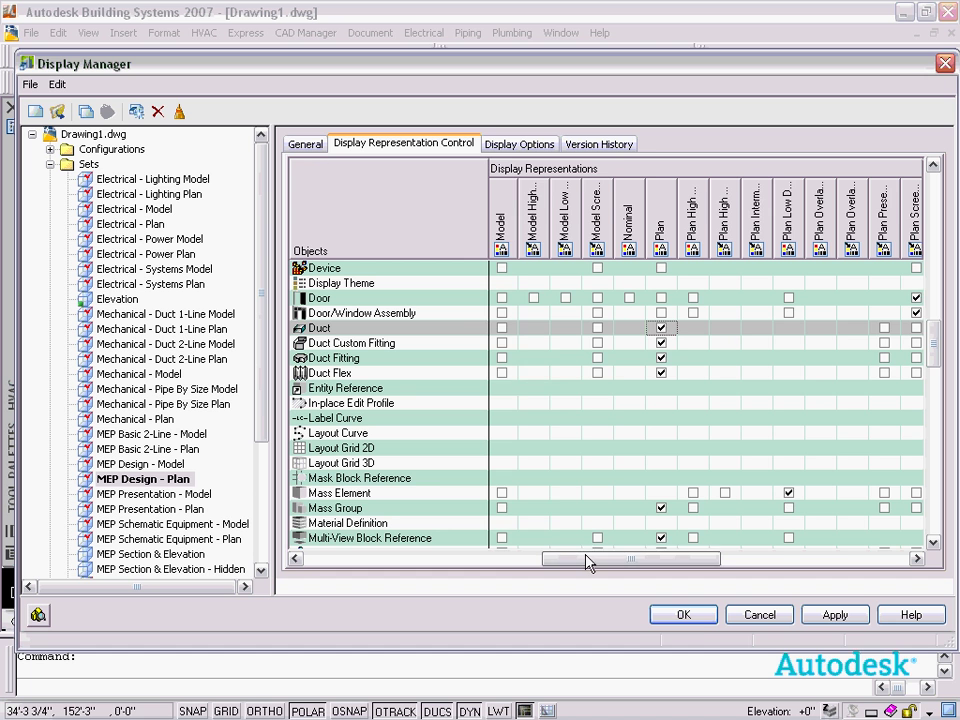
{"action": "left_click_drag", "start_coordinate": [587, 558], "coordinate": [499, 558]}
{"action": "left_click", "coordinate": [872, 342]}
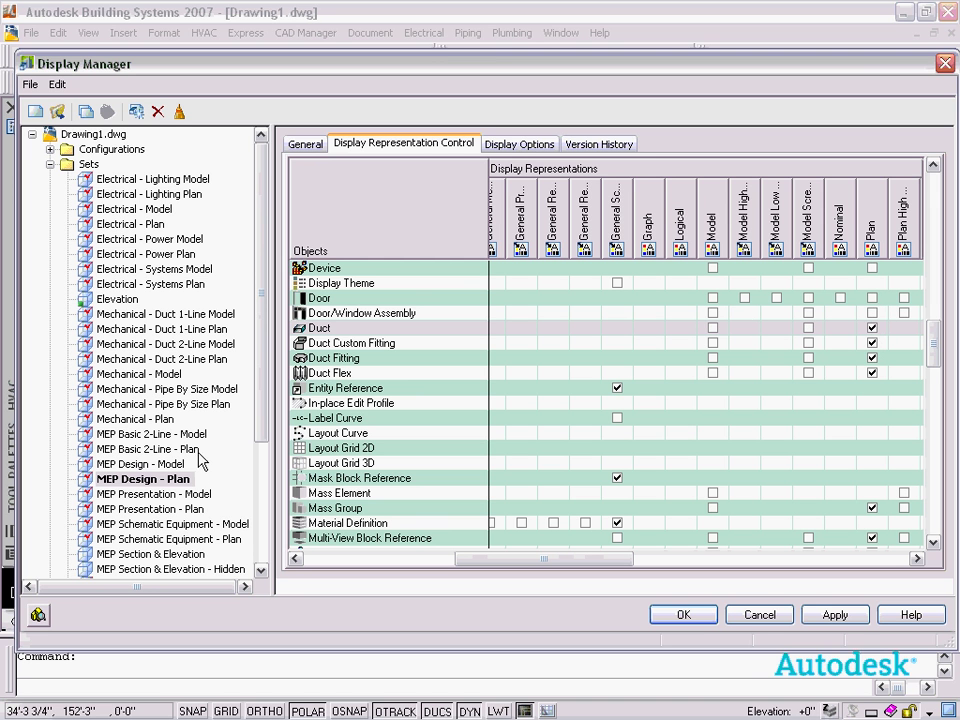
{"action": "left_click", "coordinate": [683, 614]}
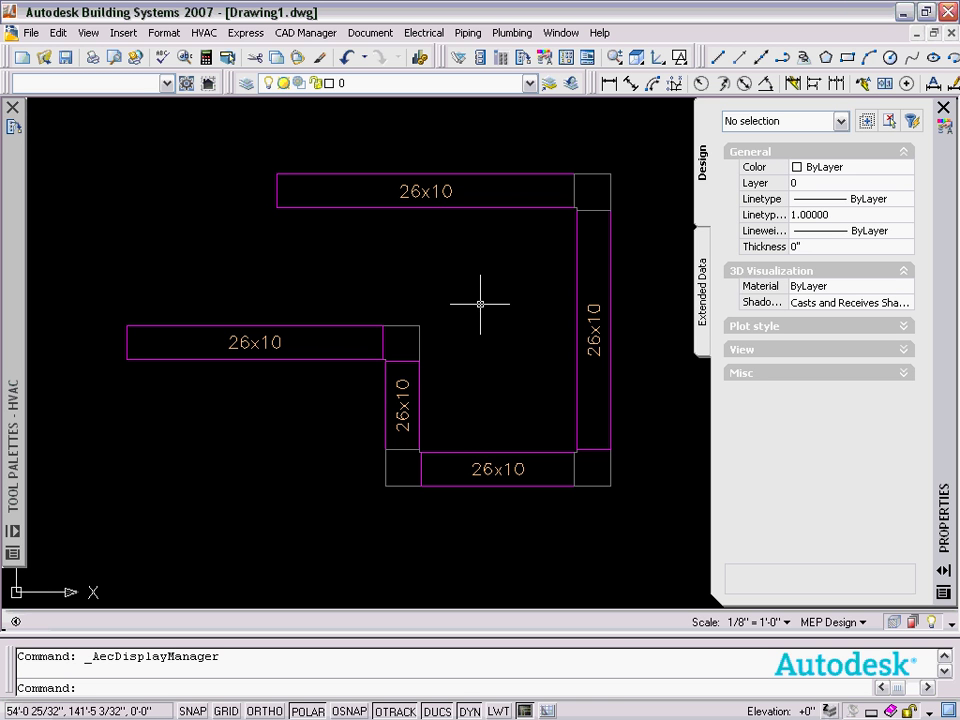
Step: In the Display Manager, examine the component settings of Duct's Plan representation and which display sets use each Duct representation
{"action": "middle_click_drag", "start_coordinate": [579, 208], "coordinate": [456, 253]}
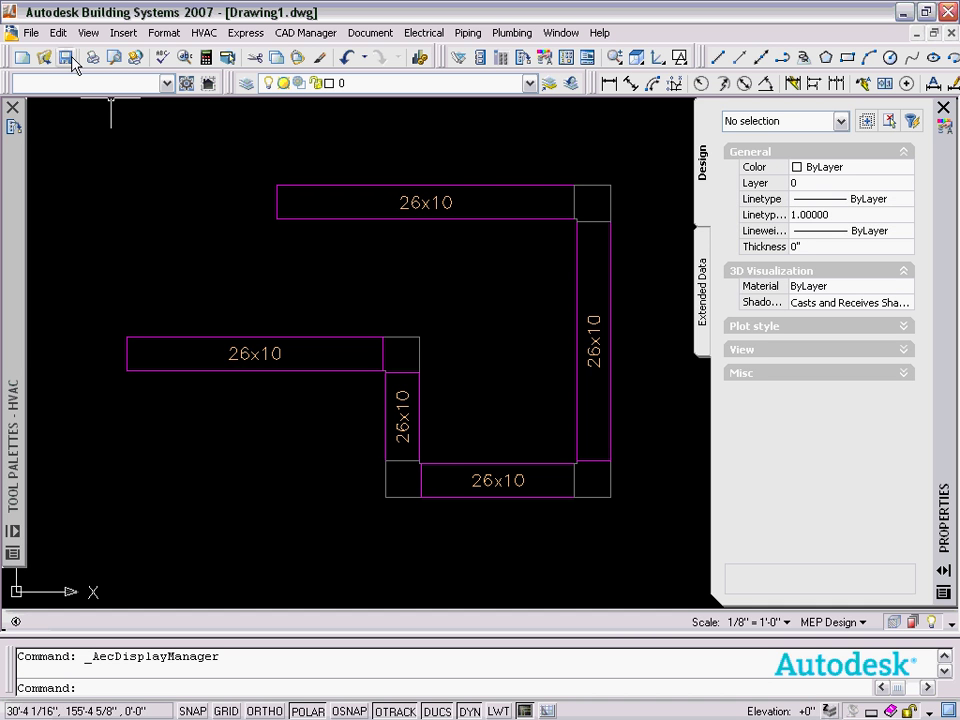
{"action": "left_click", "coordinate": [163, 33]}
{"action": "left_click", "coordinate": [180, 75]}
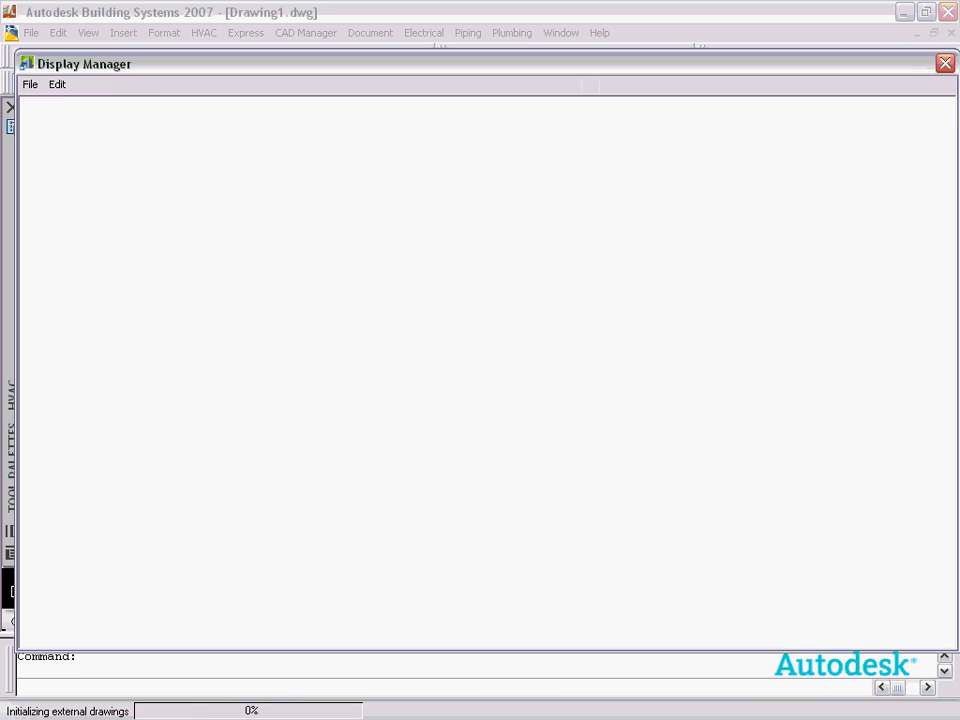
{"action": "left_click", "coordinate": [52, 181]}
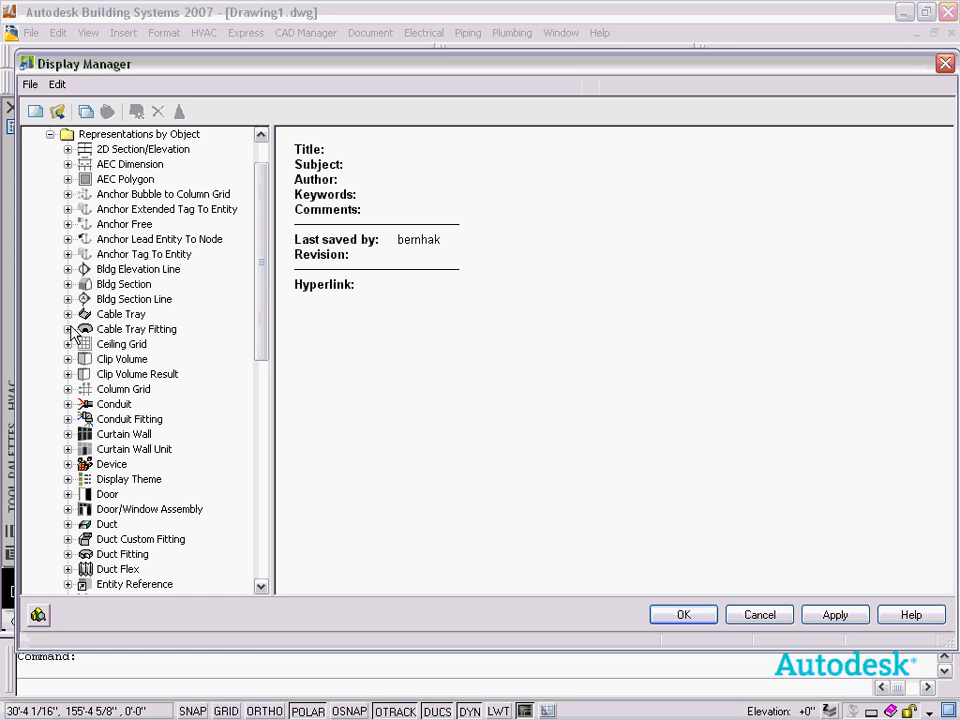
{"action": "scroll", "coordinate": [70, 328], "scroll_direction": "down", "scroll_amount": 8}
{"action": "scroll", "coordinate": [72, 333], "scroll_direction": "up", "scroll_amount": 4}
{"action": "scroll", "coordinate": [72, 333], "scroll_direction": "up", "scroll_amount": 4}
{"action": "scroll", "coordinate": [72, 333], "scroll_direction": "down", "scroll_amount": 4}
{"action": "left_click", "coordinate": [68, 345]}
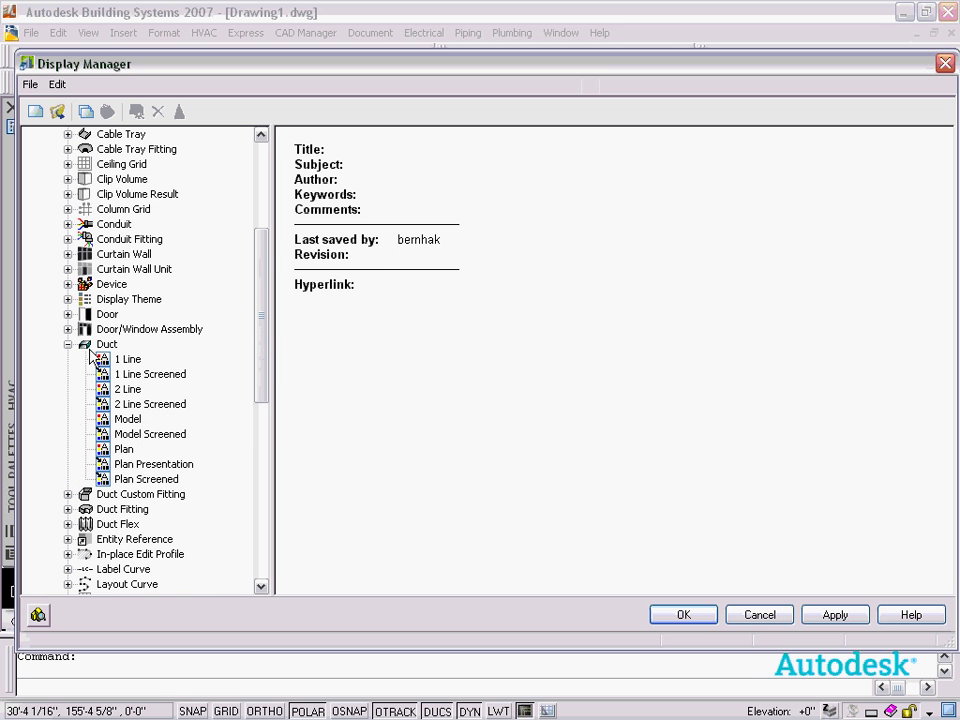
{"action": "left_click", "coordinate": [116, 451]}
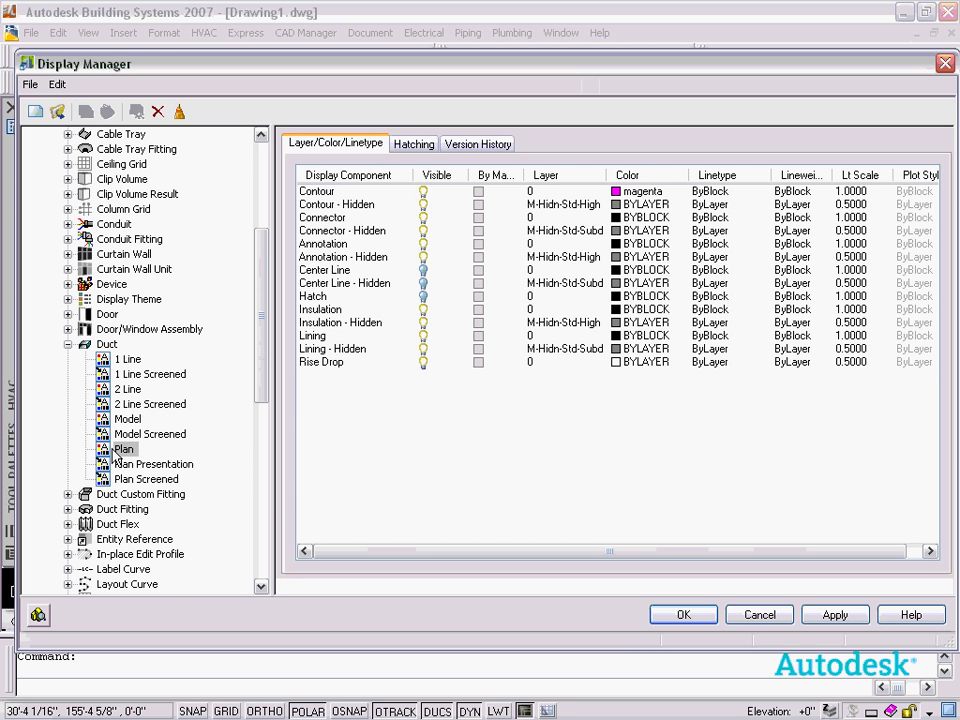
{"action": "left_click", "coordinate": [103, 345]}
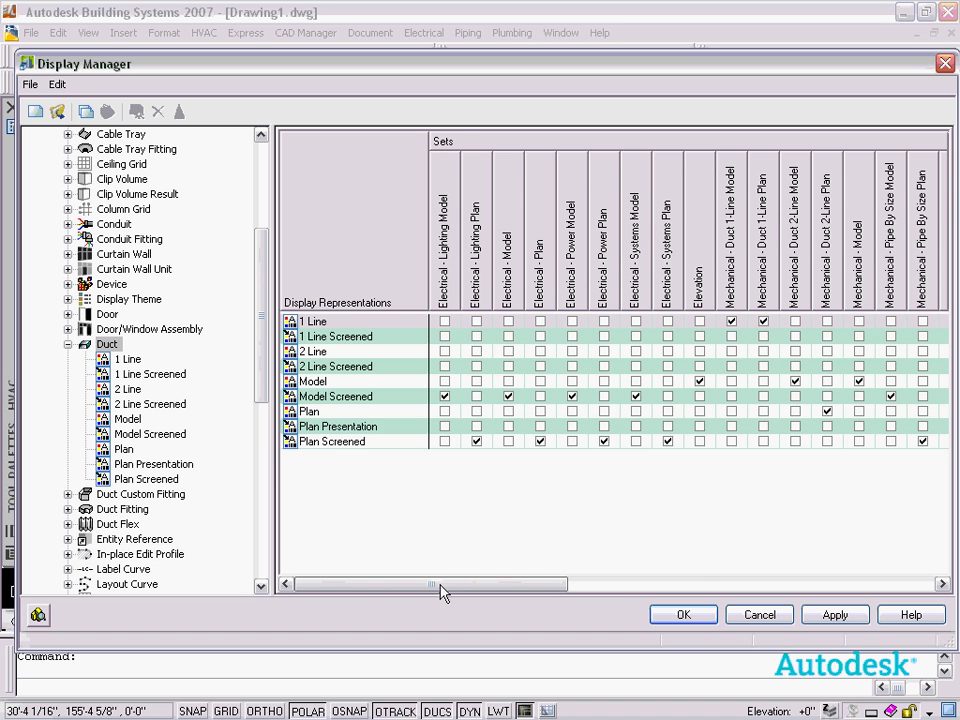
{"action": "left_click_drag", "start_coordinate": [441, 591], "coordinate": [649, 591]}
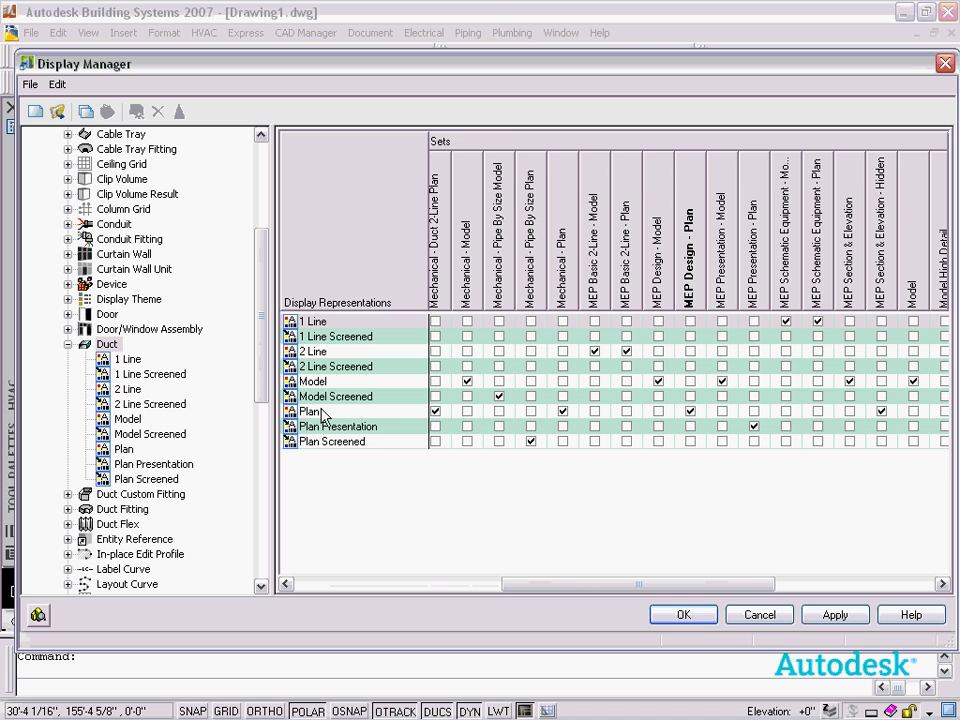
Step: Set the Contour component's color to ByBlock in Duct's Plan representation and accept the display settings
{"action": "left_click", "coordinate": [124, 449]}
{"action": "left_click", "coordinate": [625, 191]}
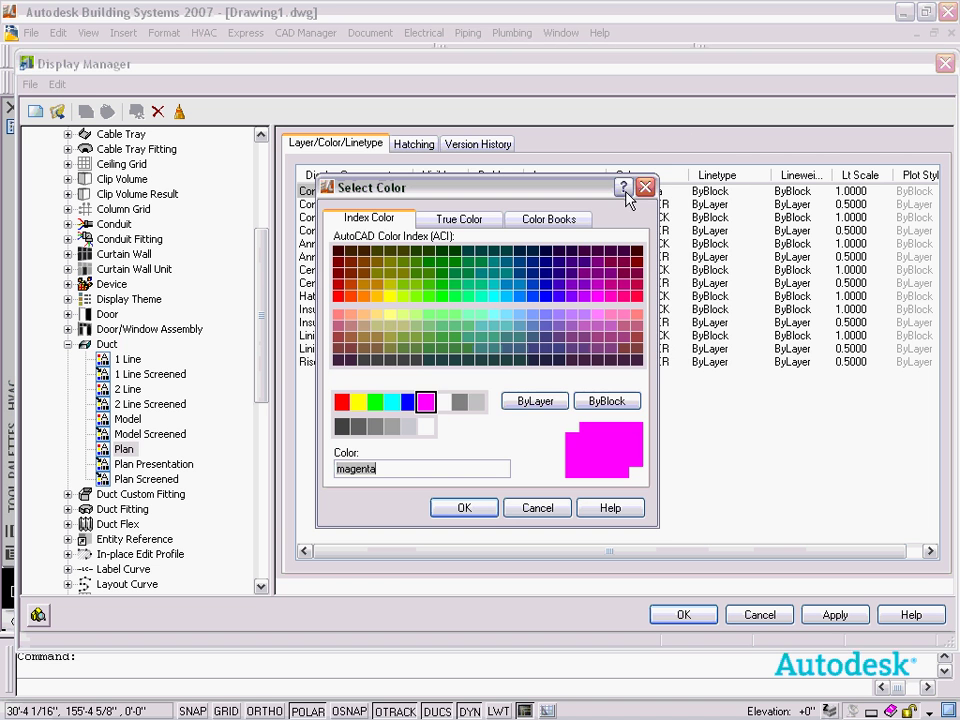
{"action": "left_click", "coordinate": [605, 402]}
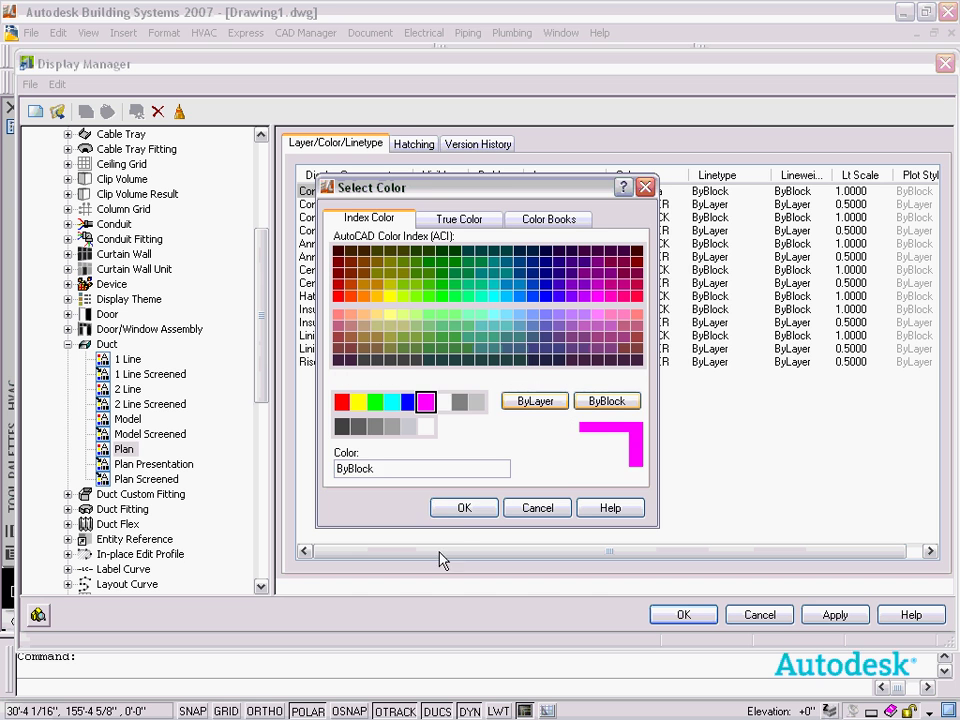
{"action": "left_click", "coordinate": [462, 509]}
{"action": "left_click", "coordinate": [689, 617]}
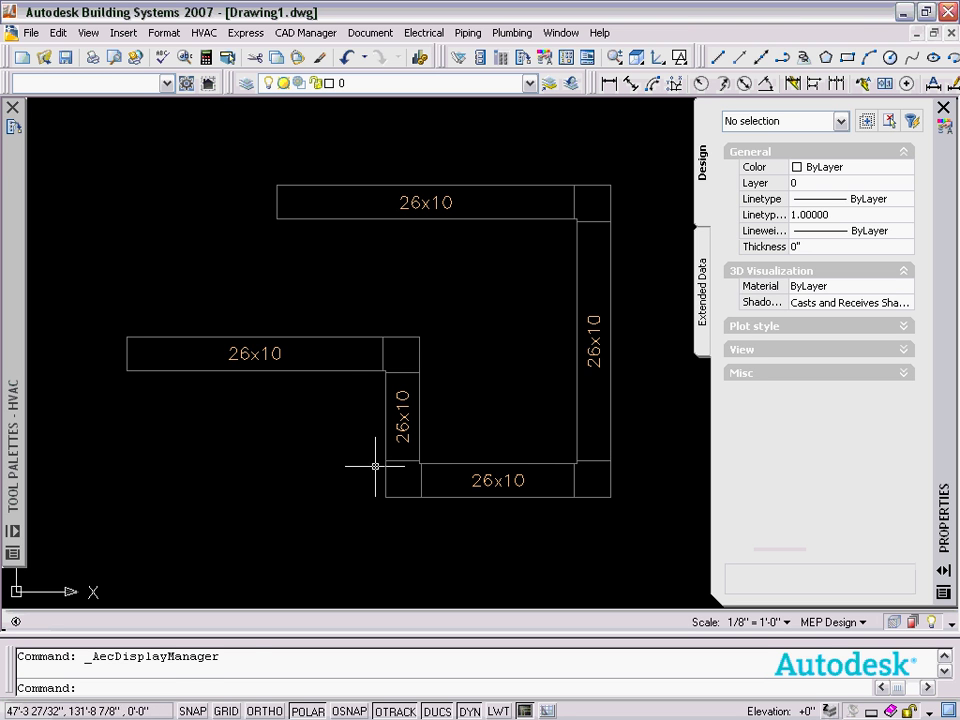
{"action": "left_click", "coordinate": [326, 382]}
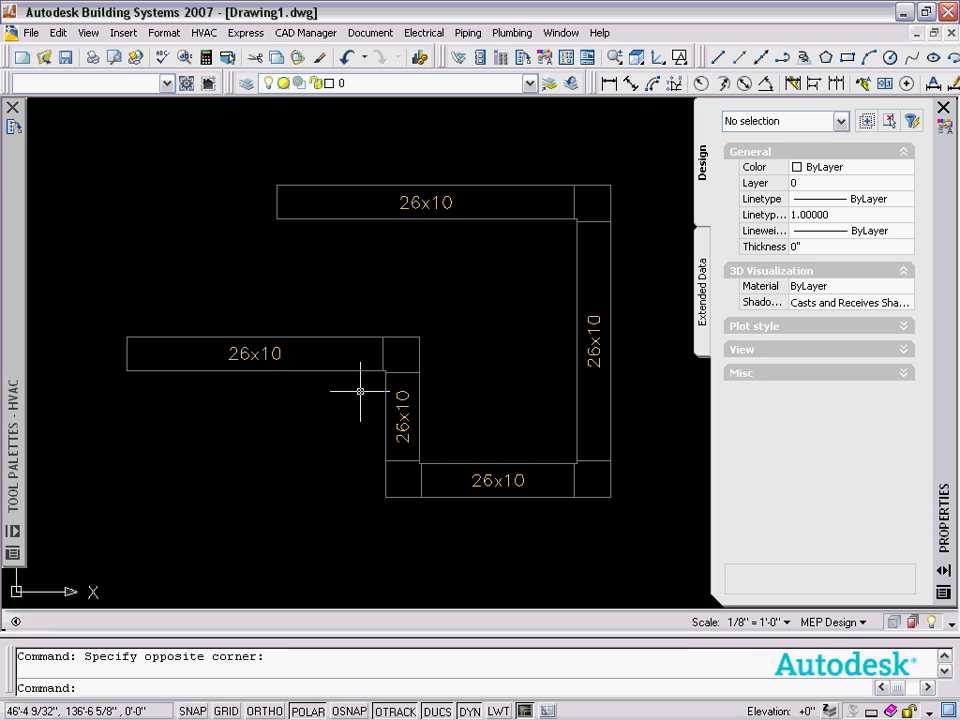
Step: In the Display Manager, examine the MEP Design - Plan set's representation assignments for devices and its classification filter
{"action": "left_click", "coordinate": [164, 32]}
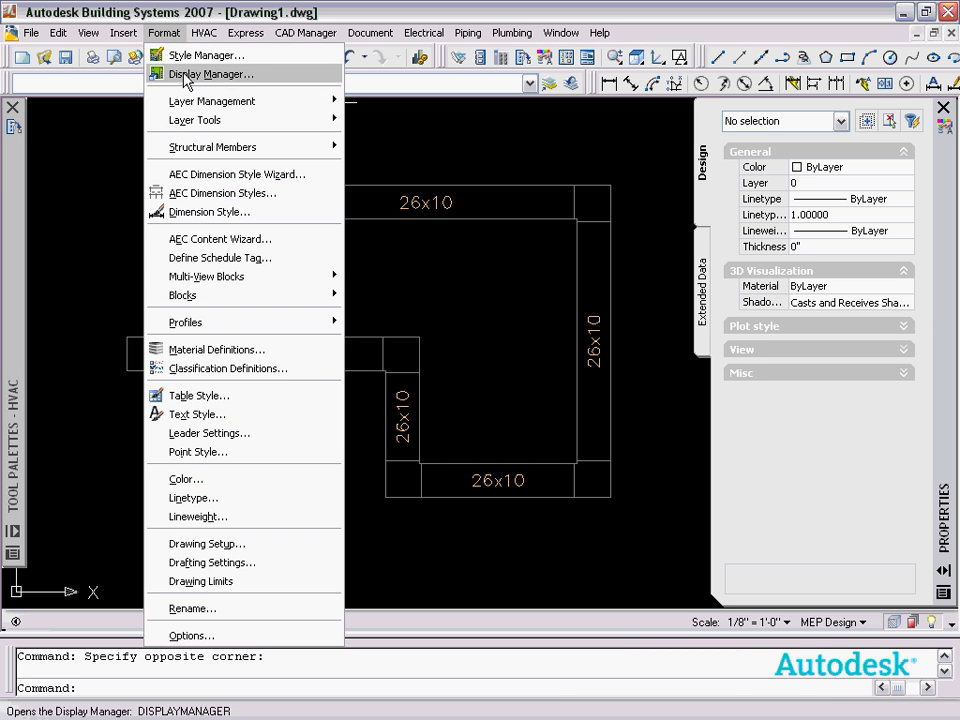
{"action": "left_click", "coordinate": [186, 80]}
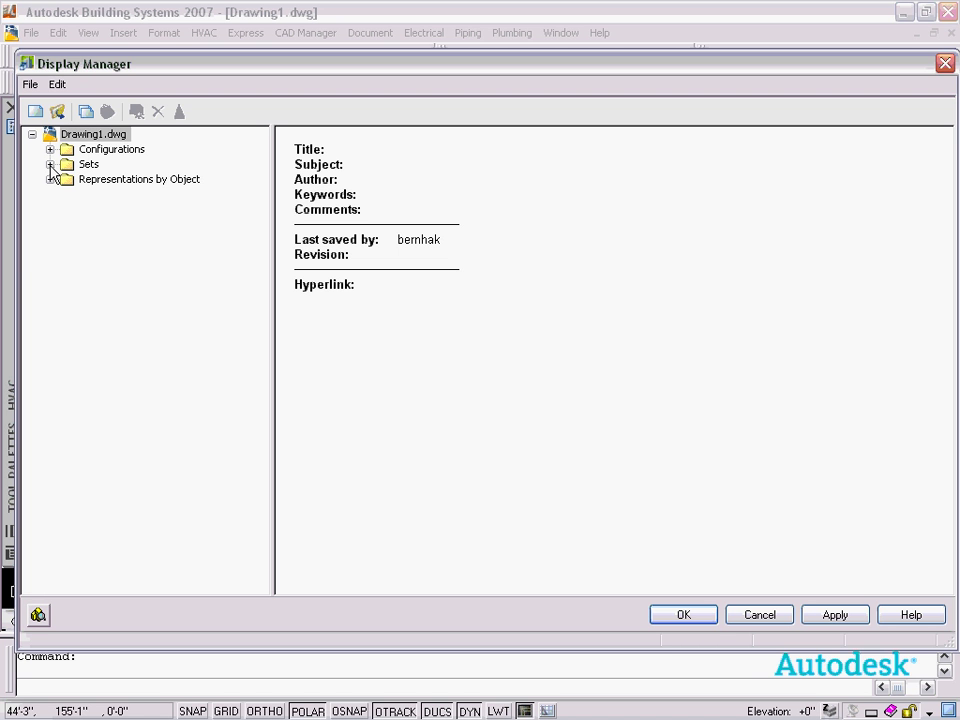
{"action": "left_click", "coordinate": [50, 164]}
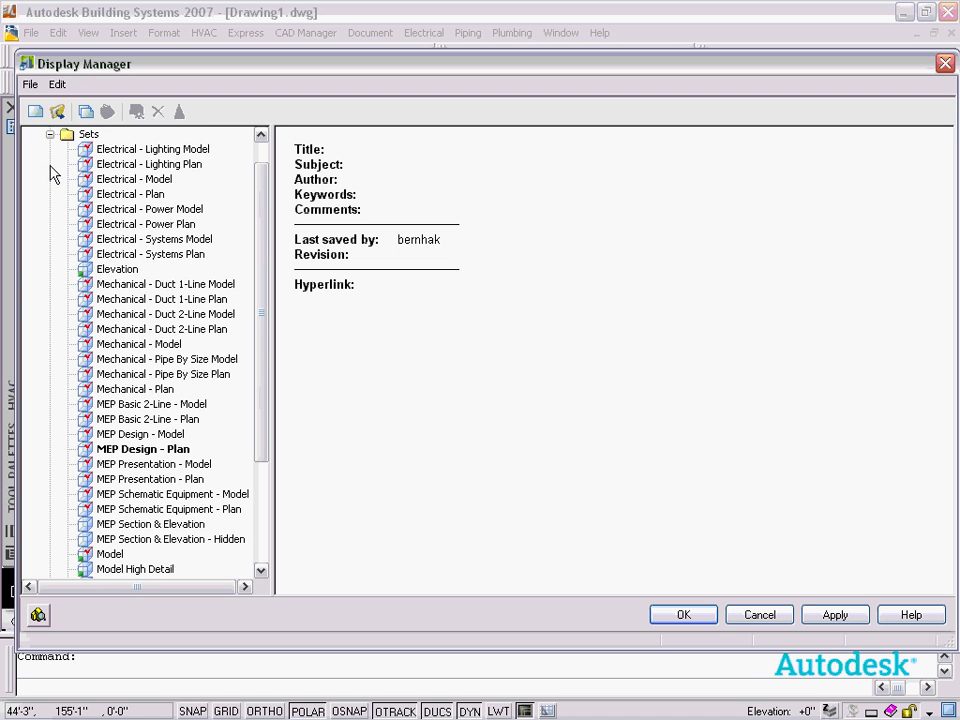
{"action": "left_click", "coordinate": [111, 450]}
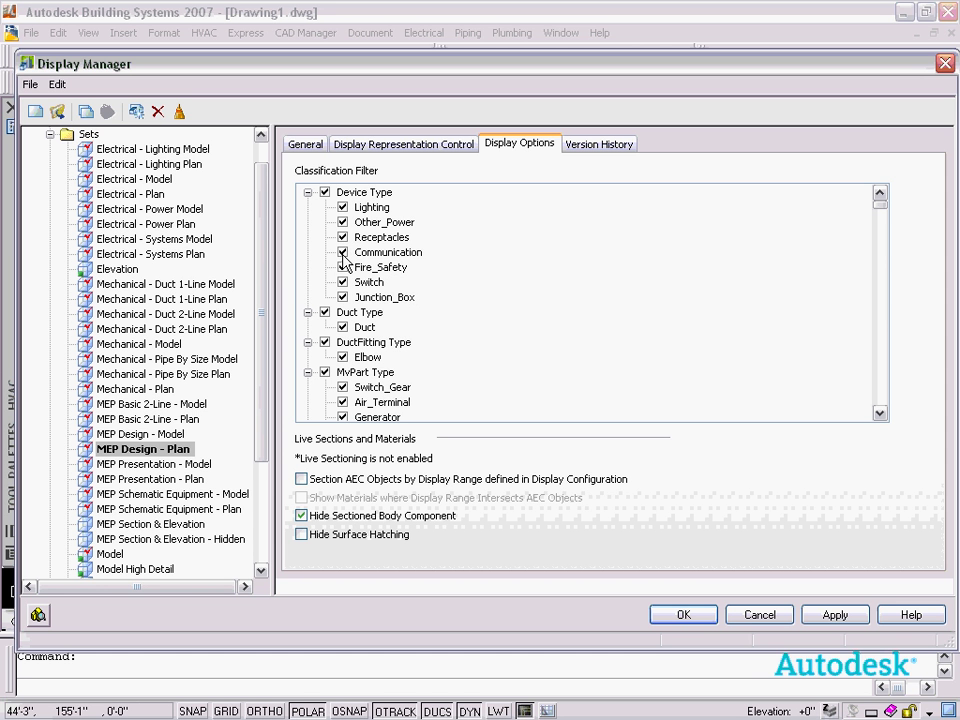
{"action": "left_click", "coordinate": [392, 146]}
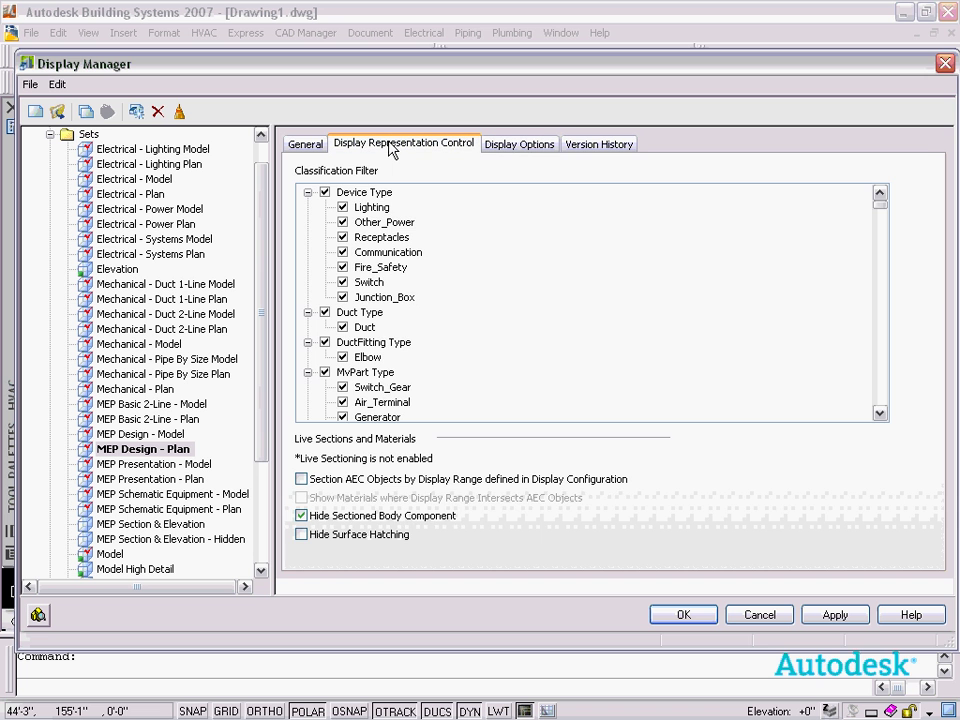
{"action": "left_click_drag", "start_coordinate": [934, 195], "coordinate": [933, 339]}
{"action": "left_click", "coordinate": [338, 304]}
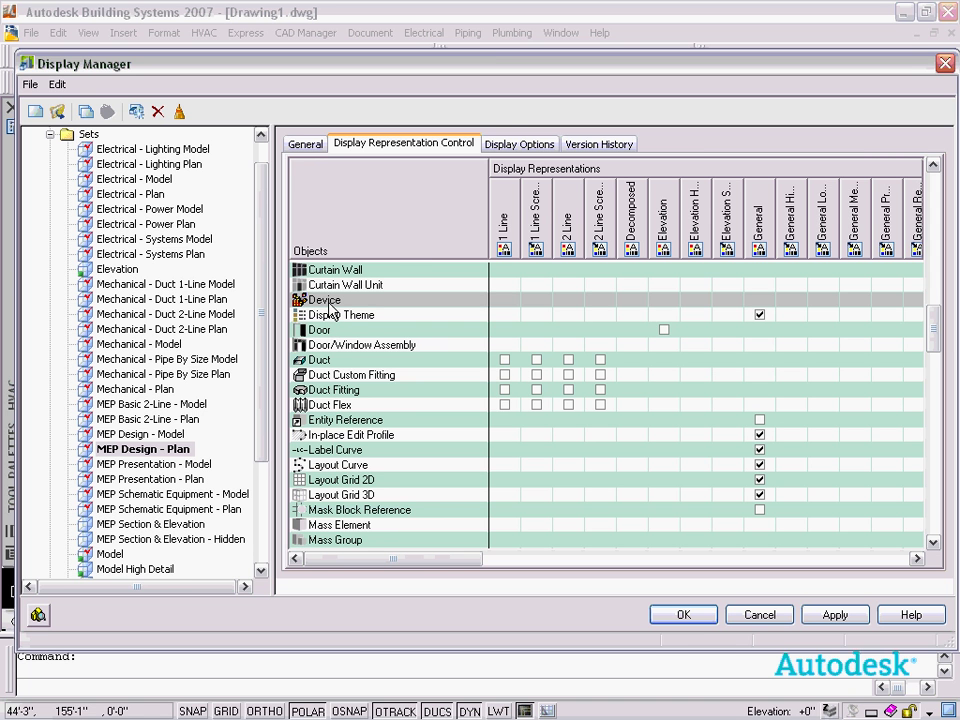
{"action": "left_click", "coordinate": [502, 144]}
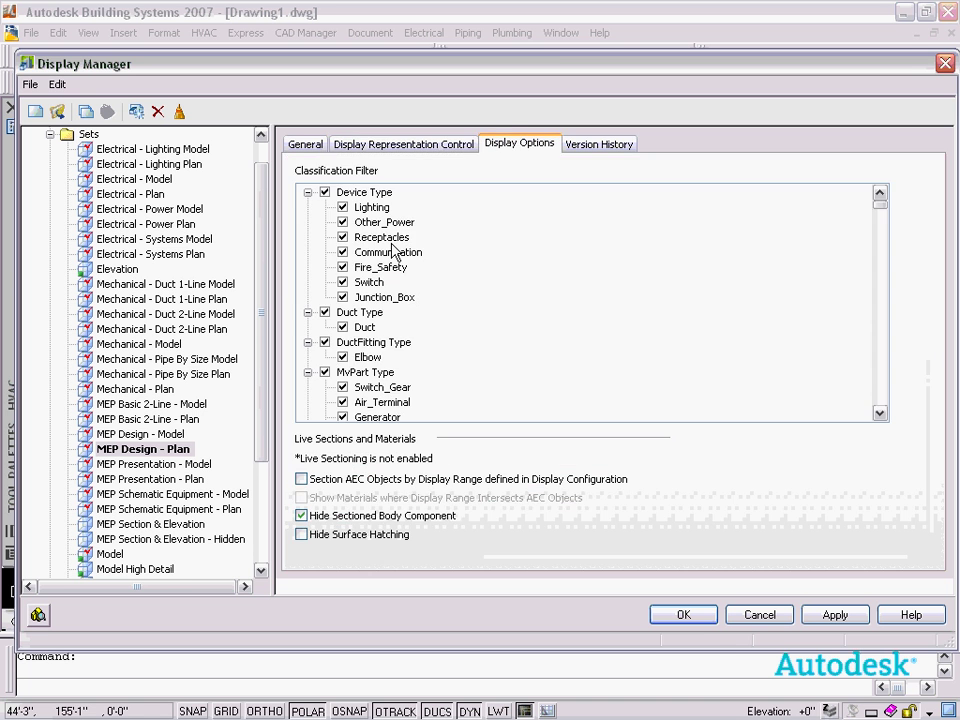